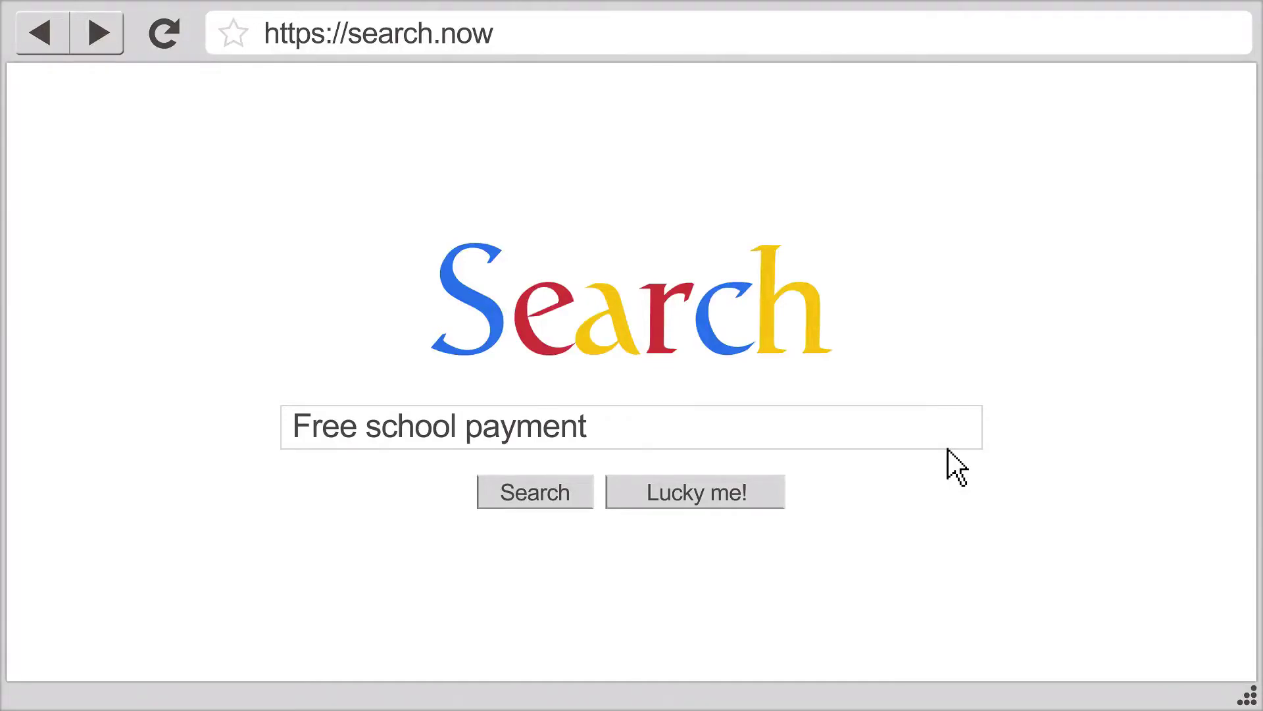
Step: Search the web for "Free school payments app" and open the SKOOKii website from the results
click(545, 498)
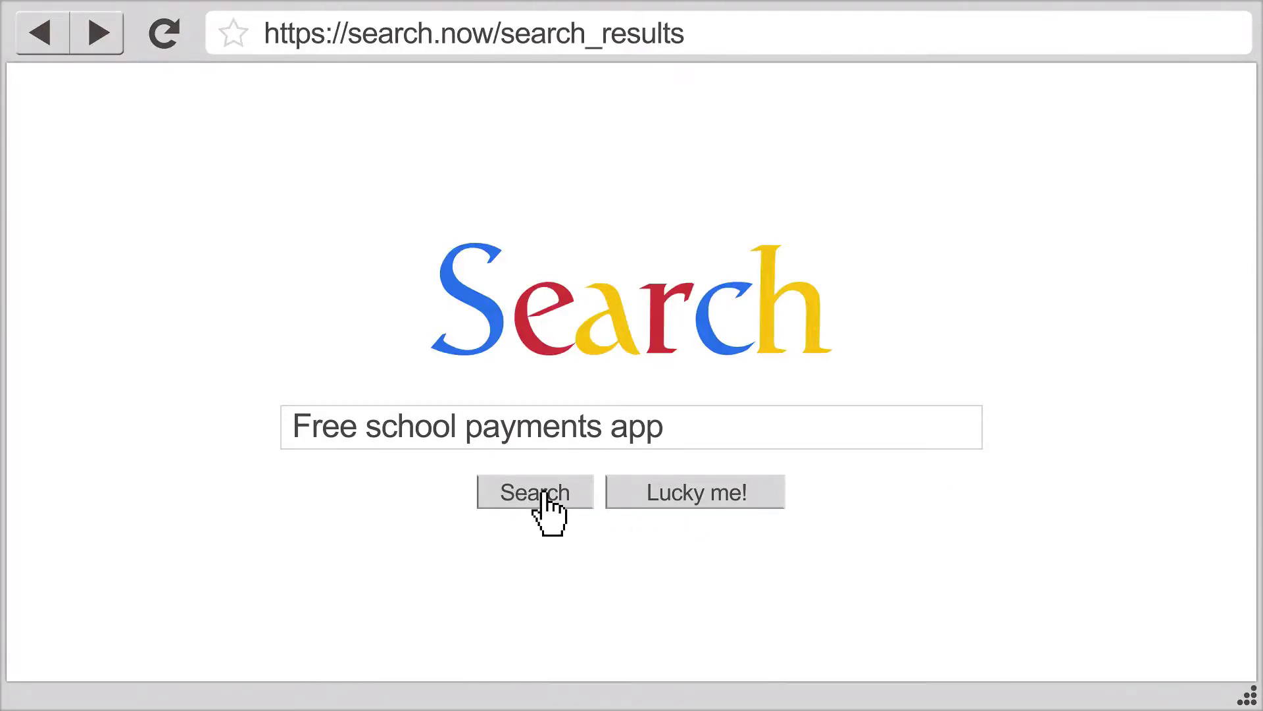
scroll(542, 493, down, 2)
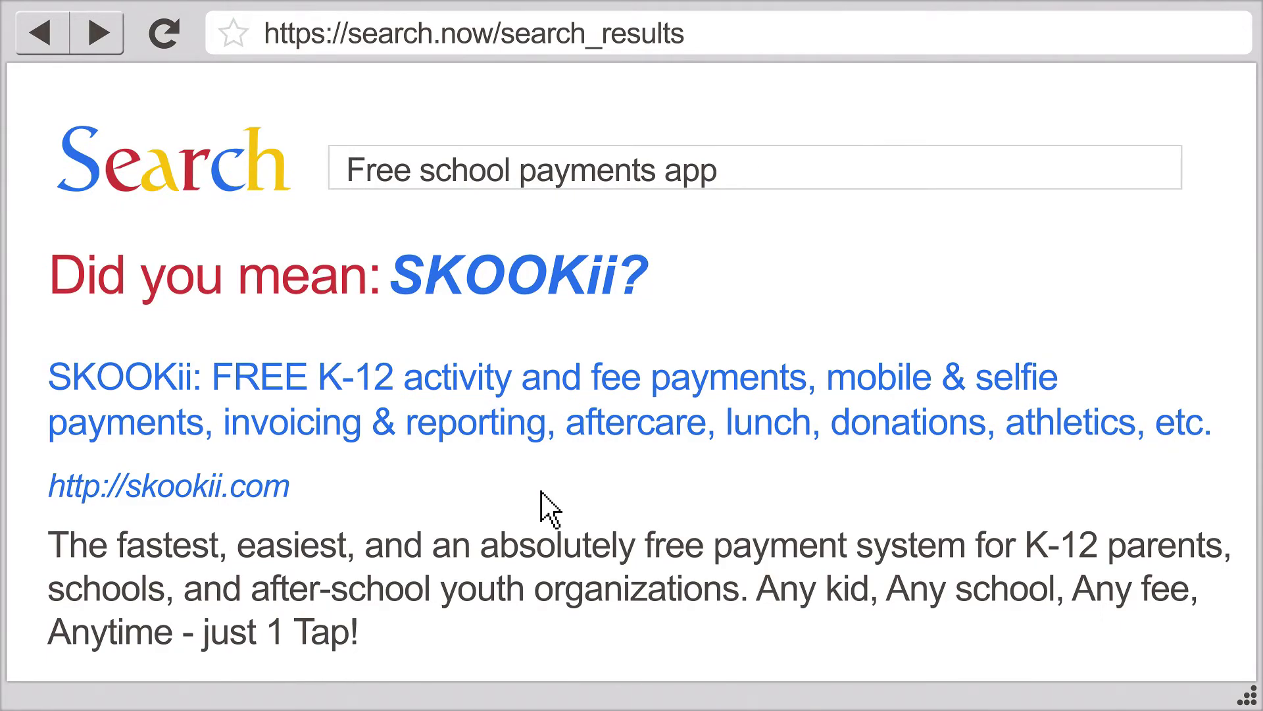
click(448, 381)
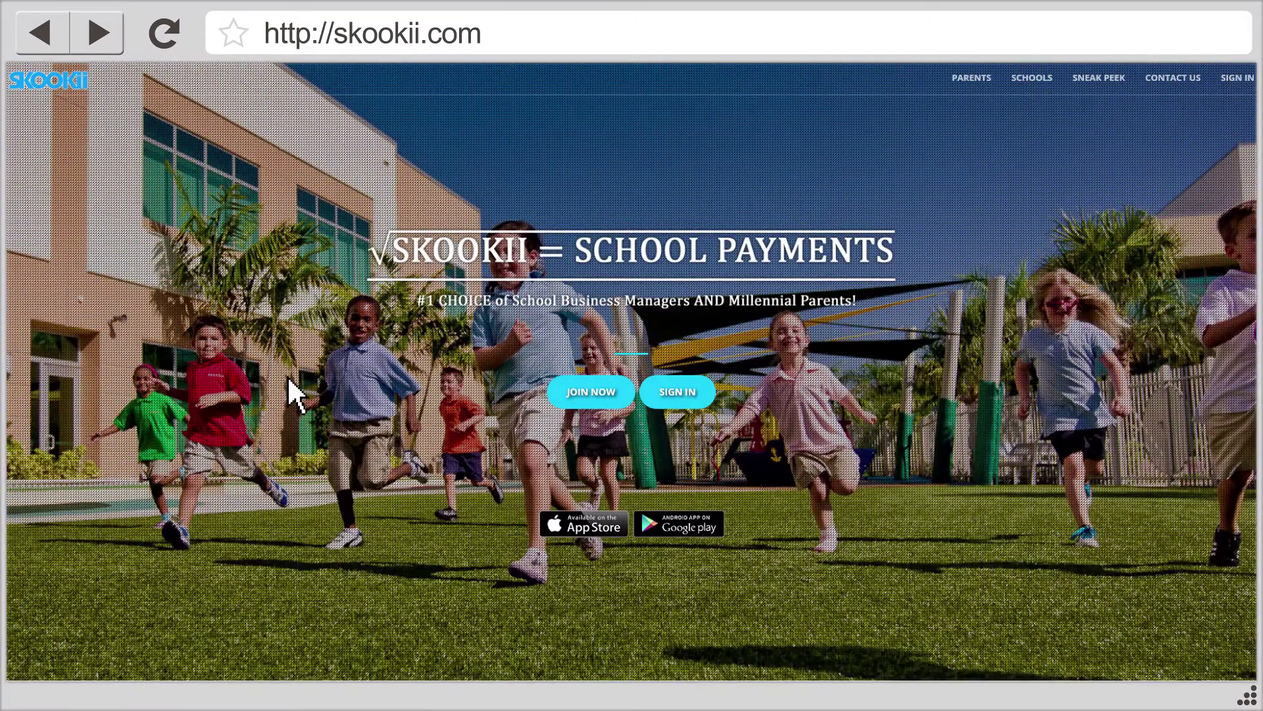
click(234, 33)
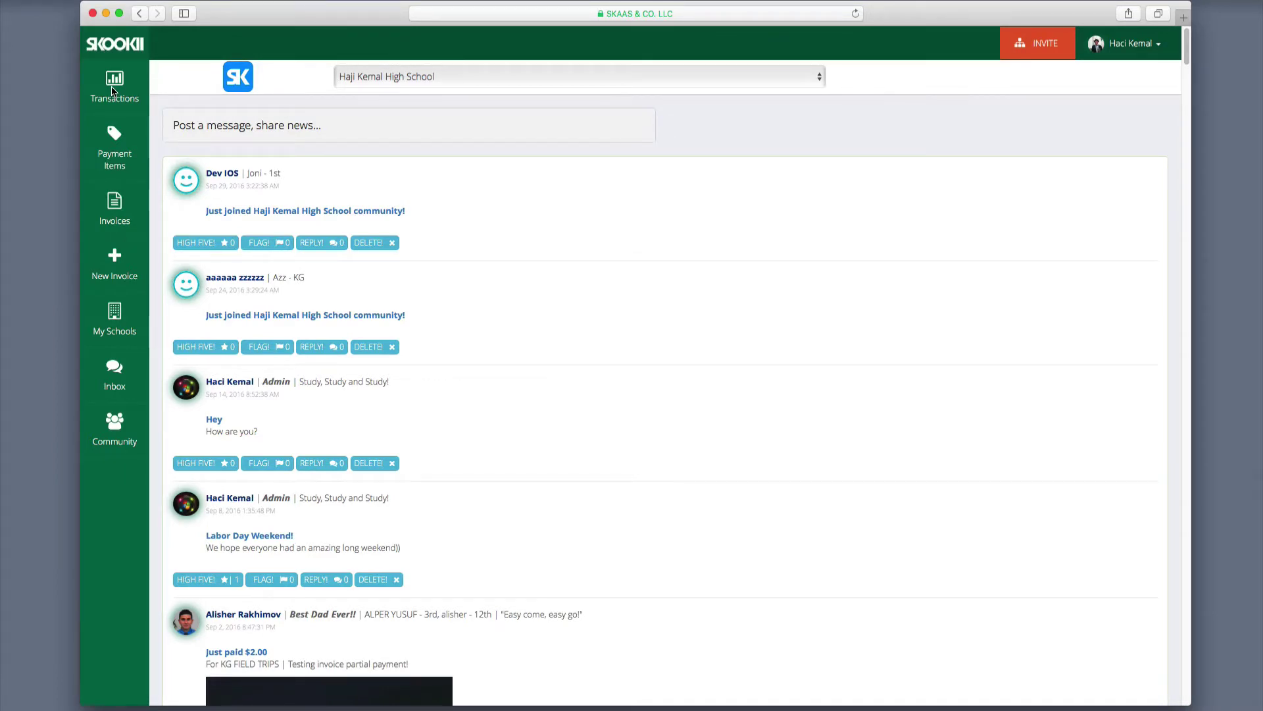
Step: Search the school's transactions from 2016-09-01 to 2016-10-03 and show the available filter options
click(112, 91)
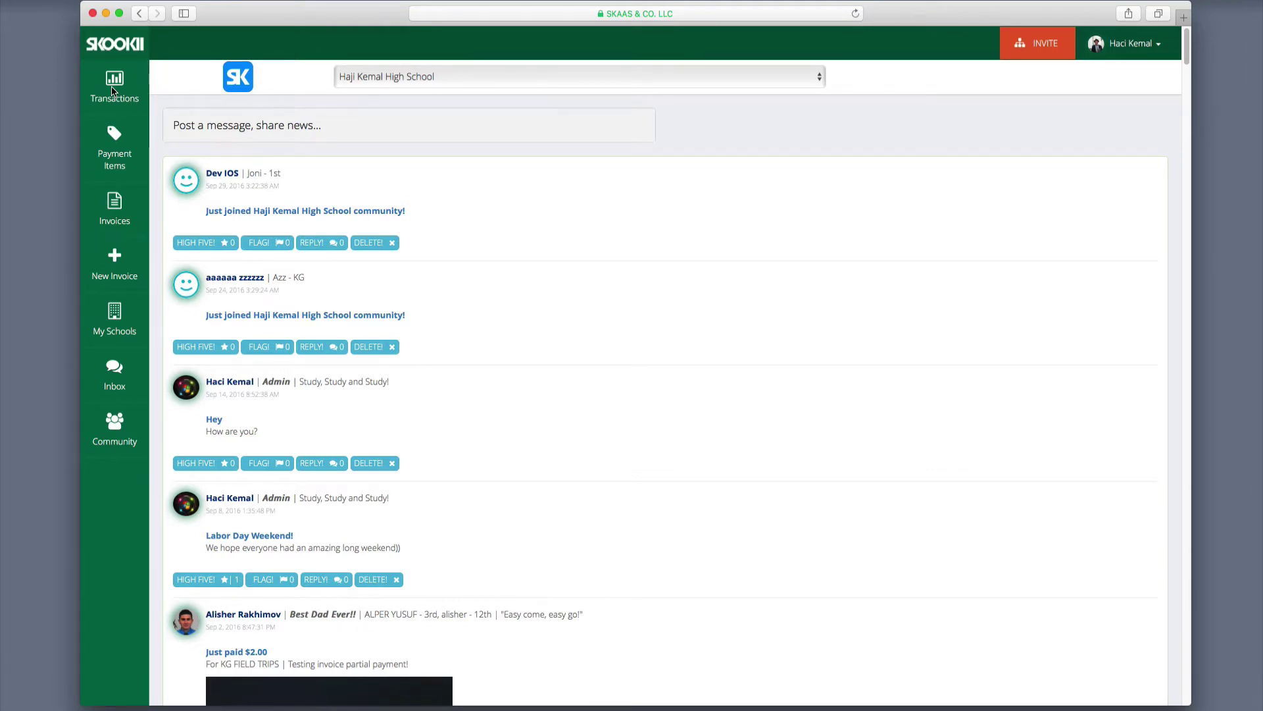
click(112, 90)
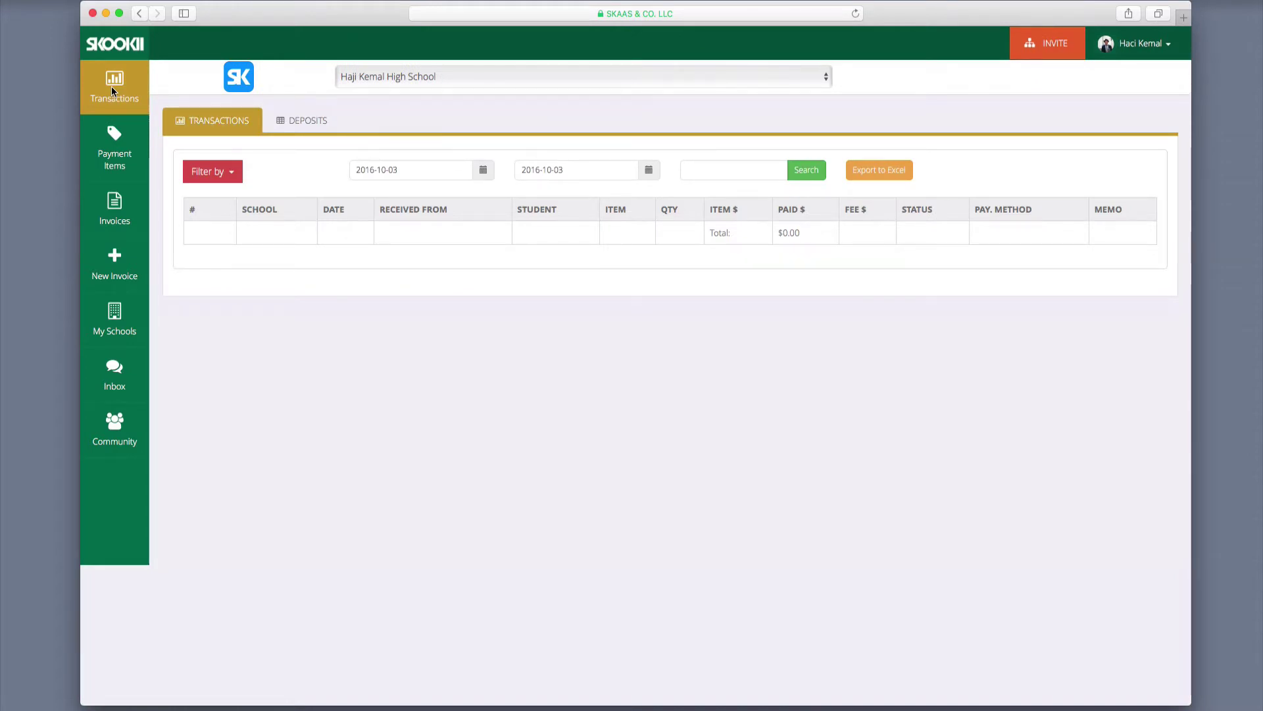
click(484, 172)
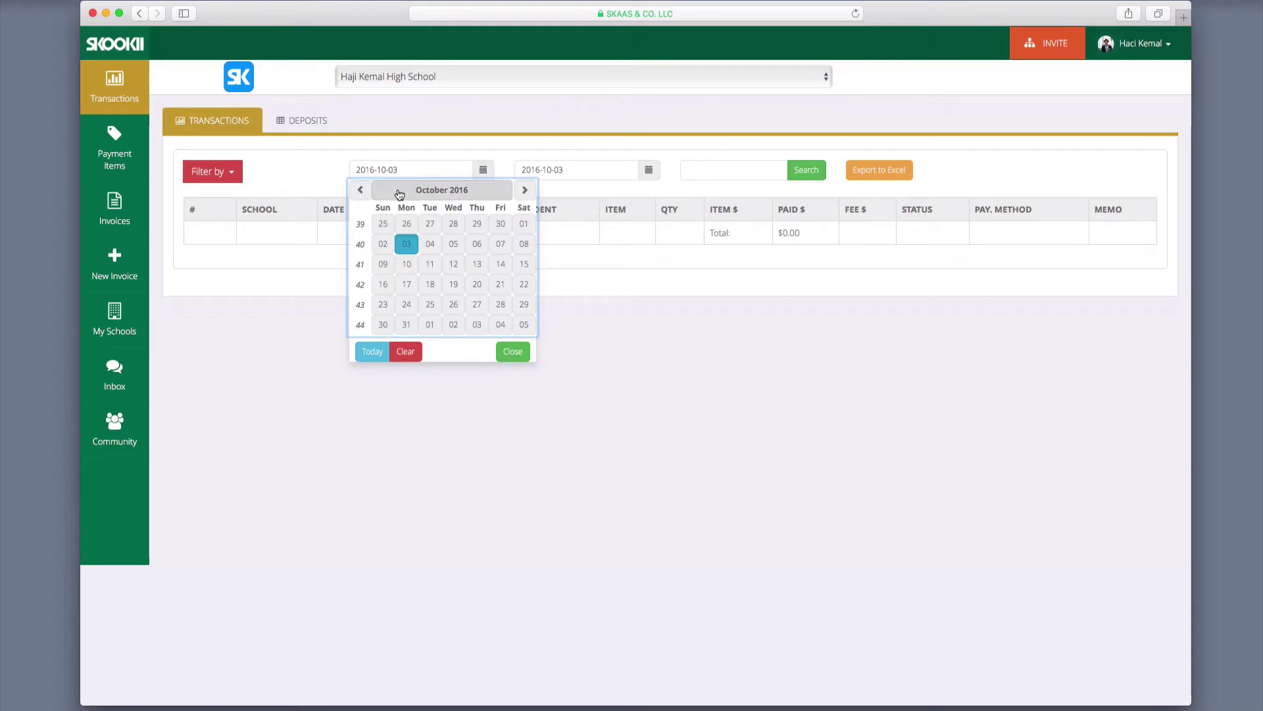
click(361, 191)
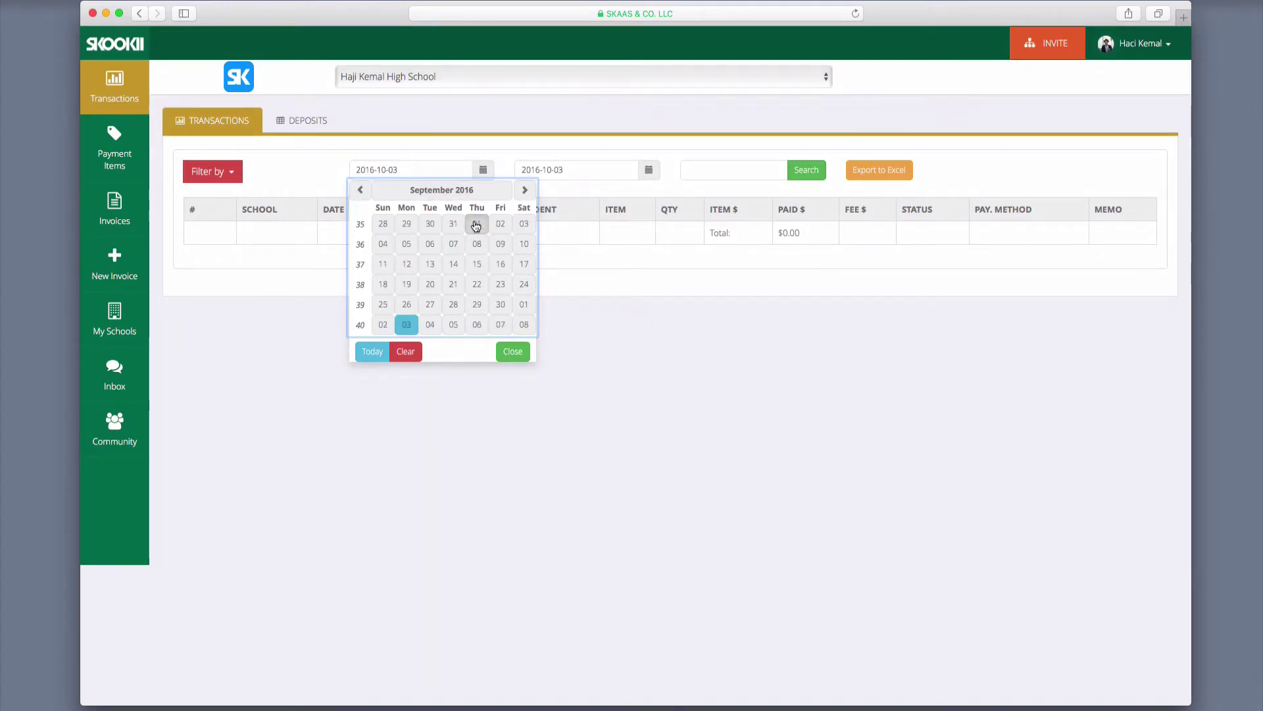
click(476, 225)
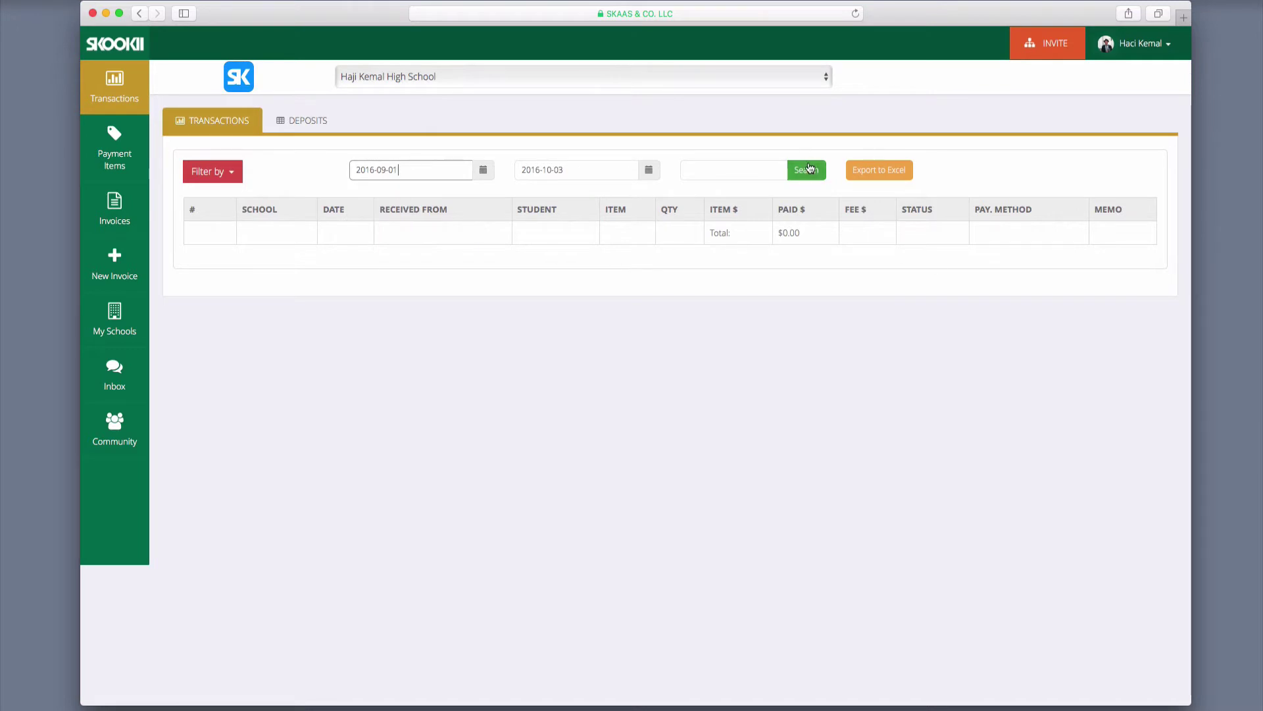
click(810, 169)
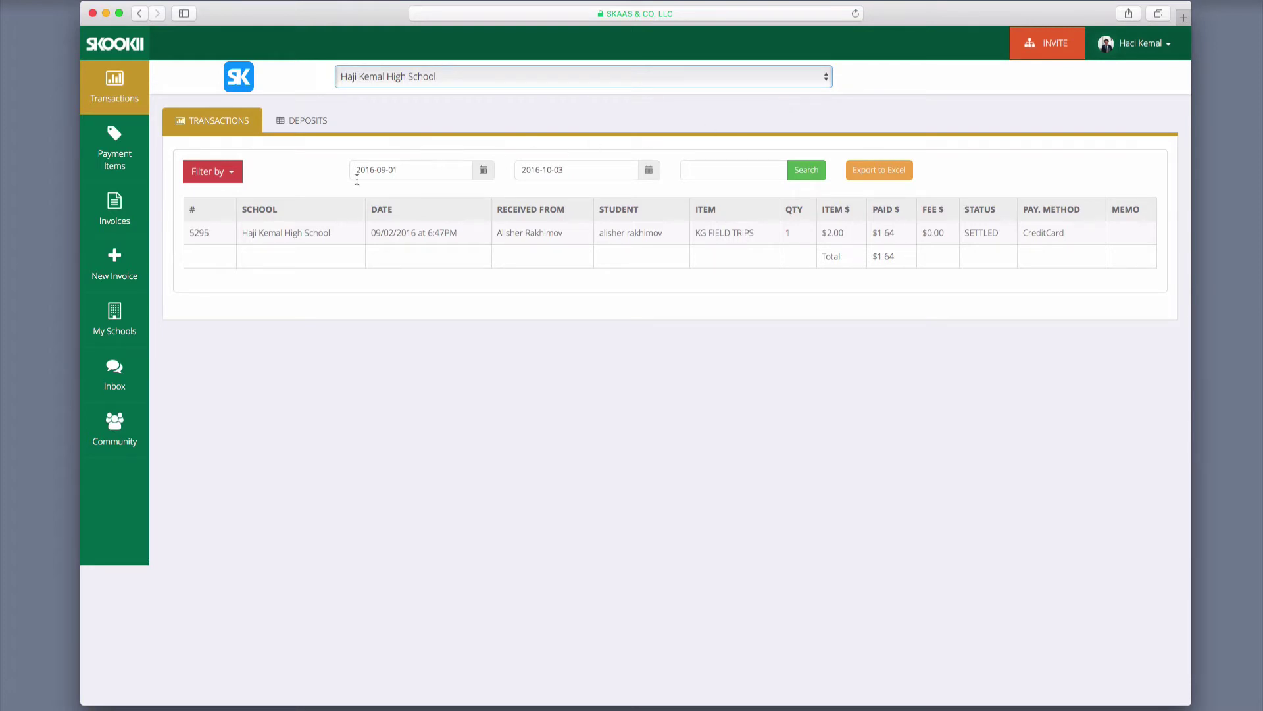
click(231, 173)
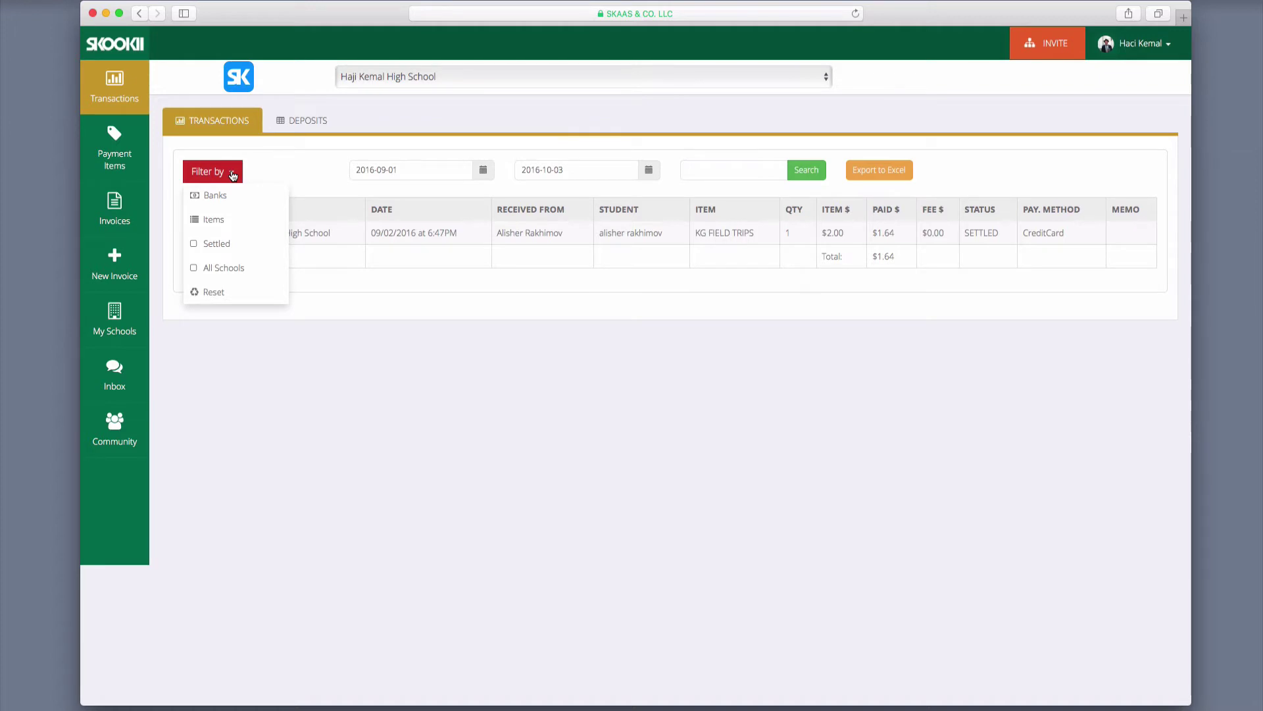
Step: Open the form for adding a new payment item and look over the school's payment items
click(120, 154)
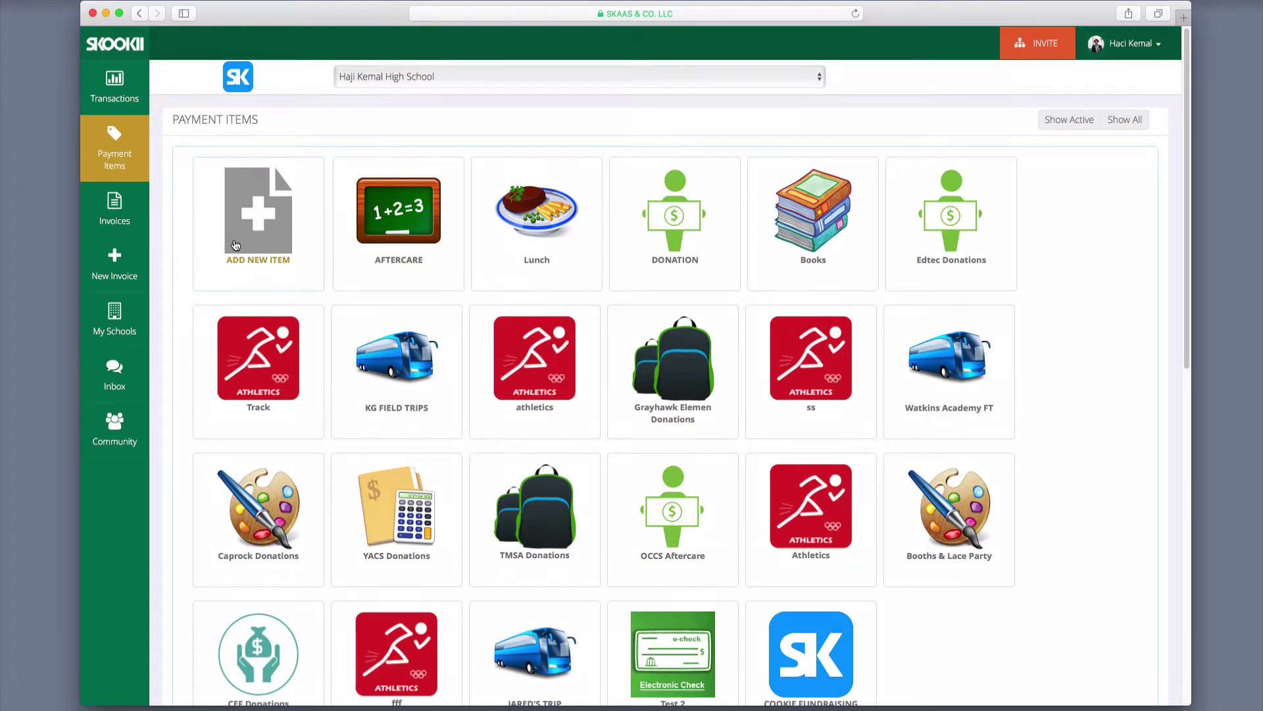
click(262, 221)
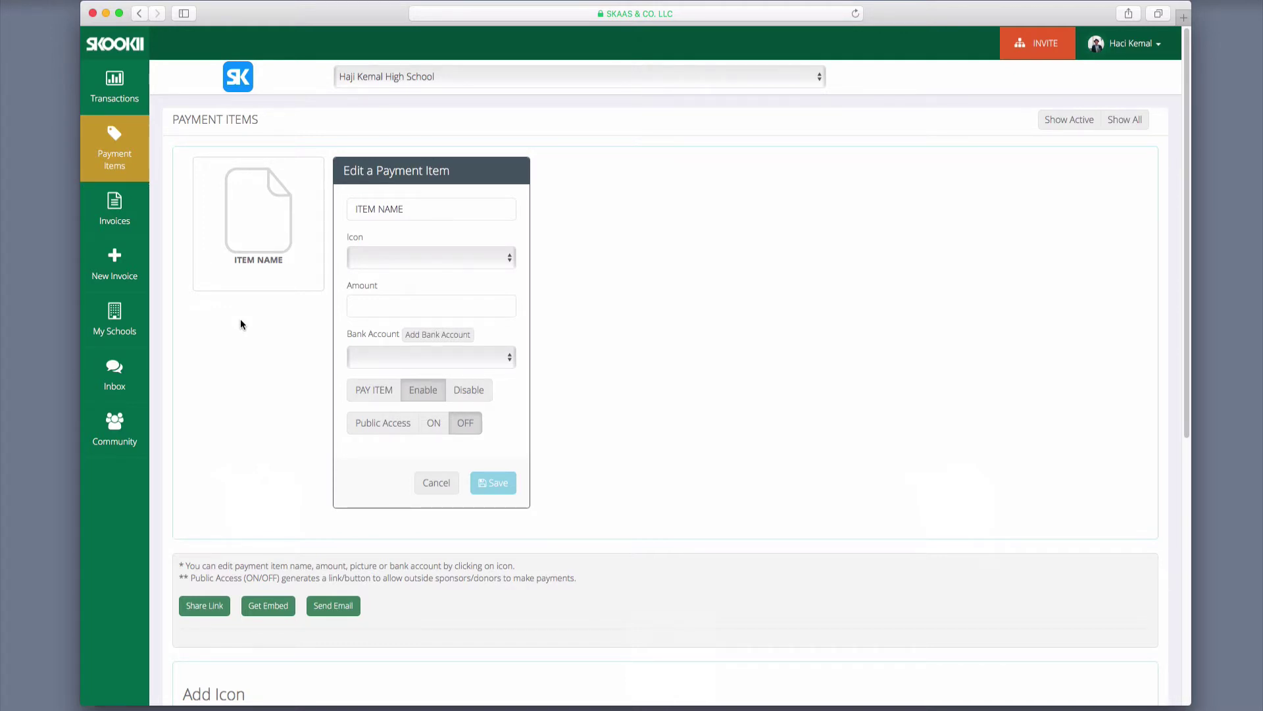
scroll(159, 355, down, 7)
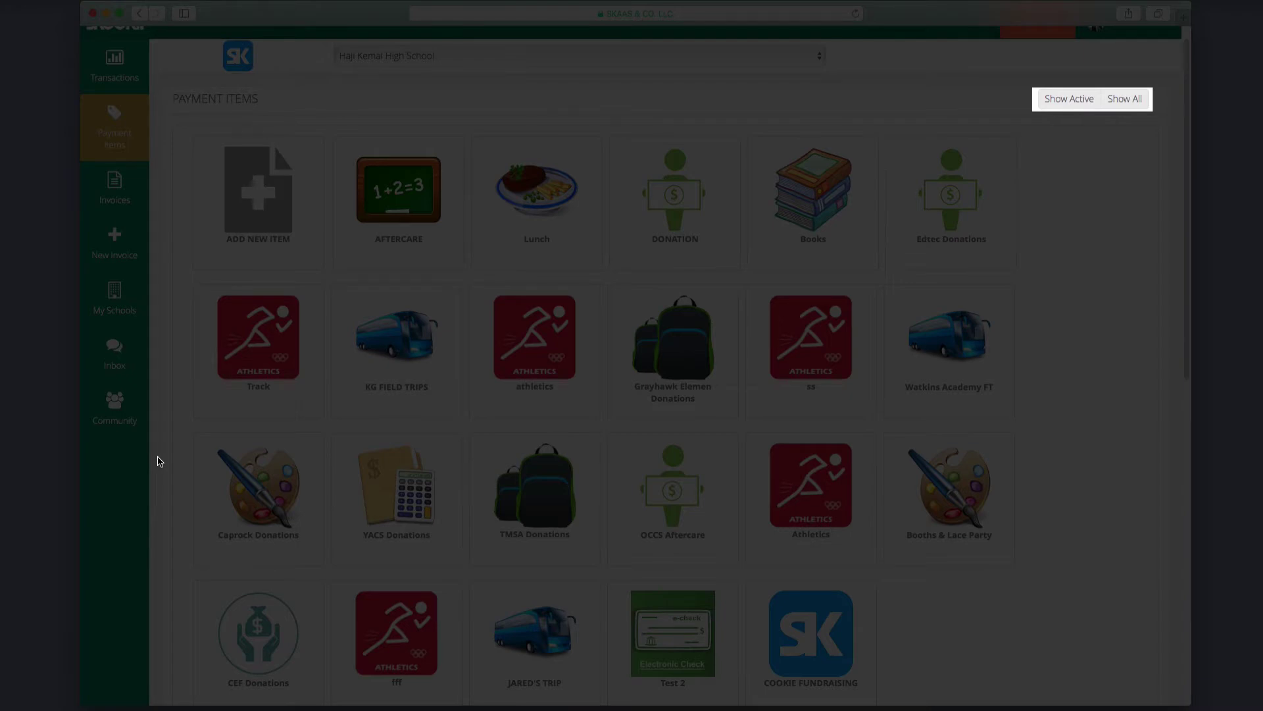
scroll(158, 461, up, 1)
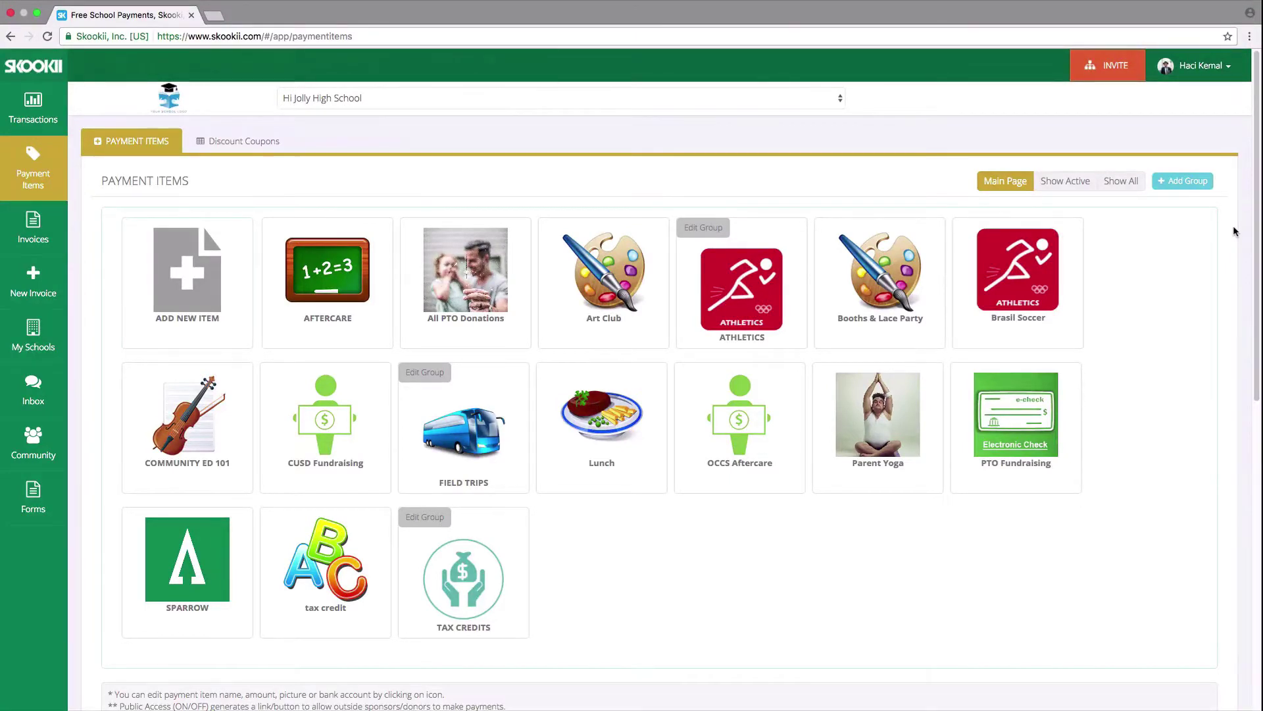
Step: Start a new discount coupon with the code "lucky" and a 10% discount
click(248, 140)
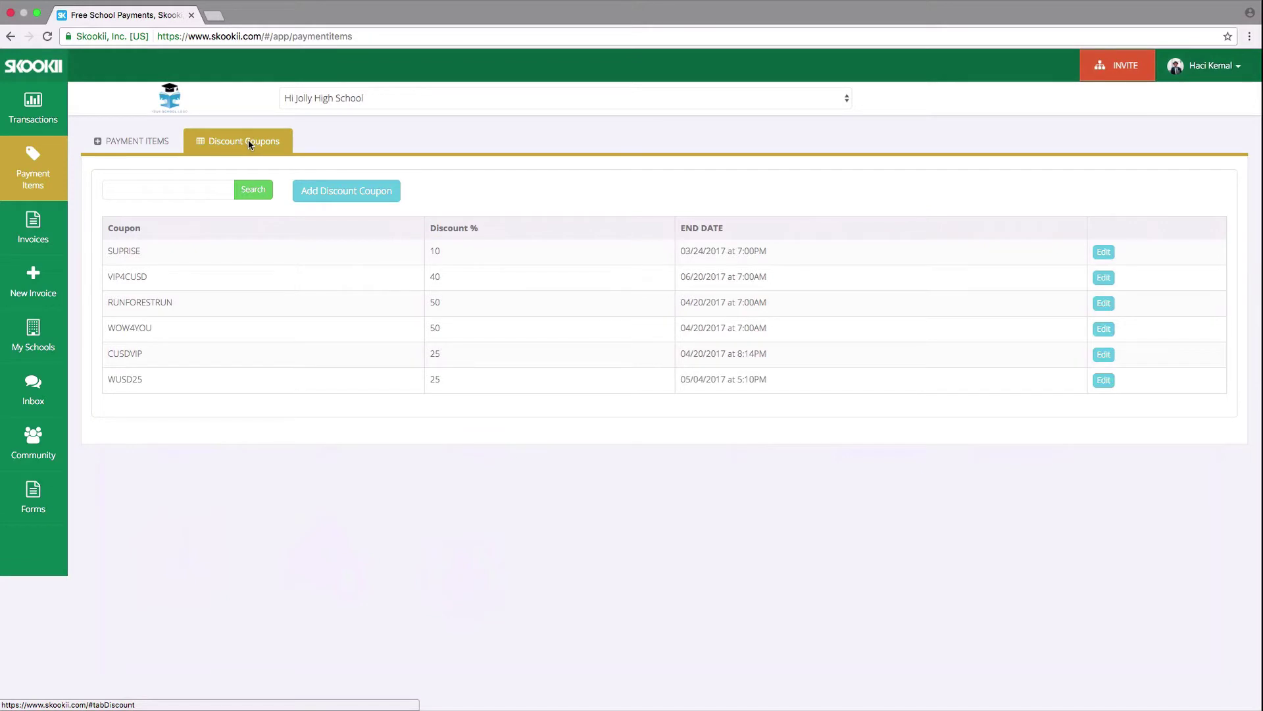
click(338, 196)
click(324, 243)
text(lucky)
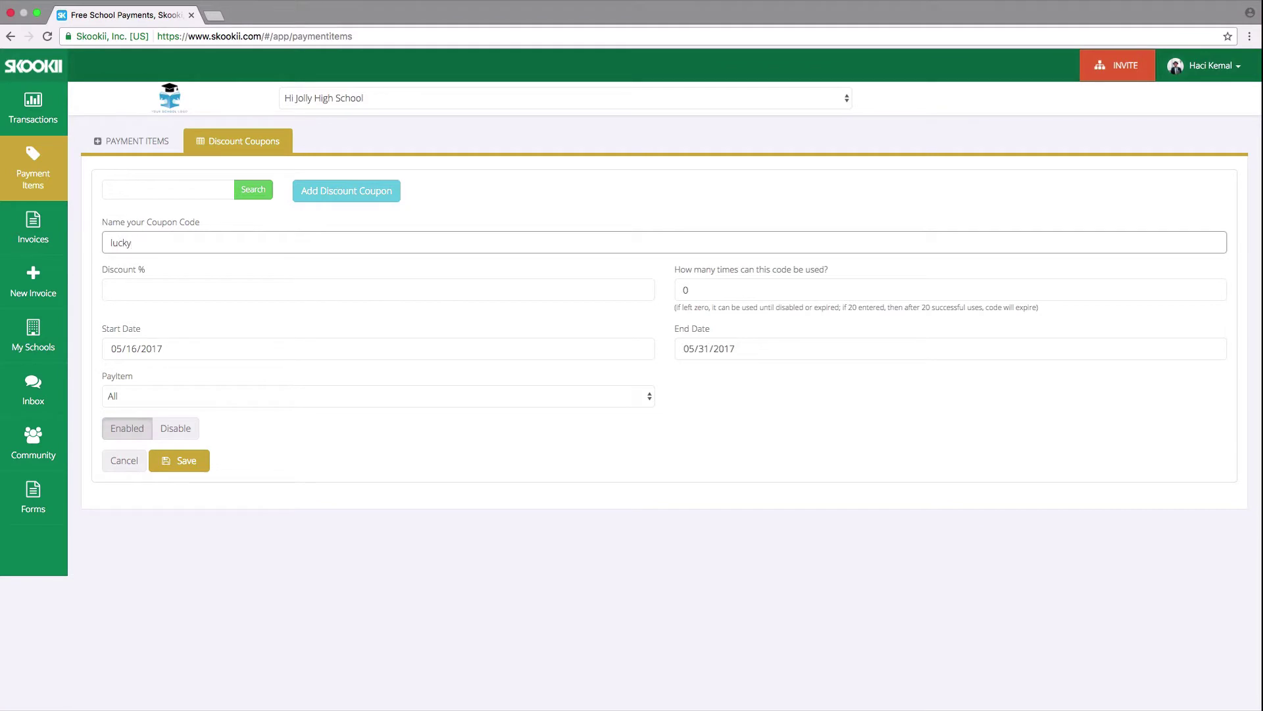
click(272, 288)
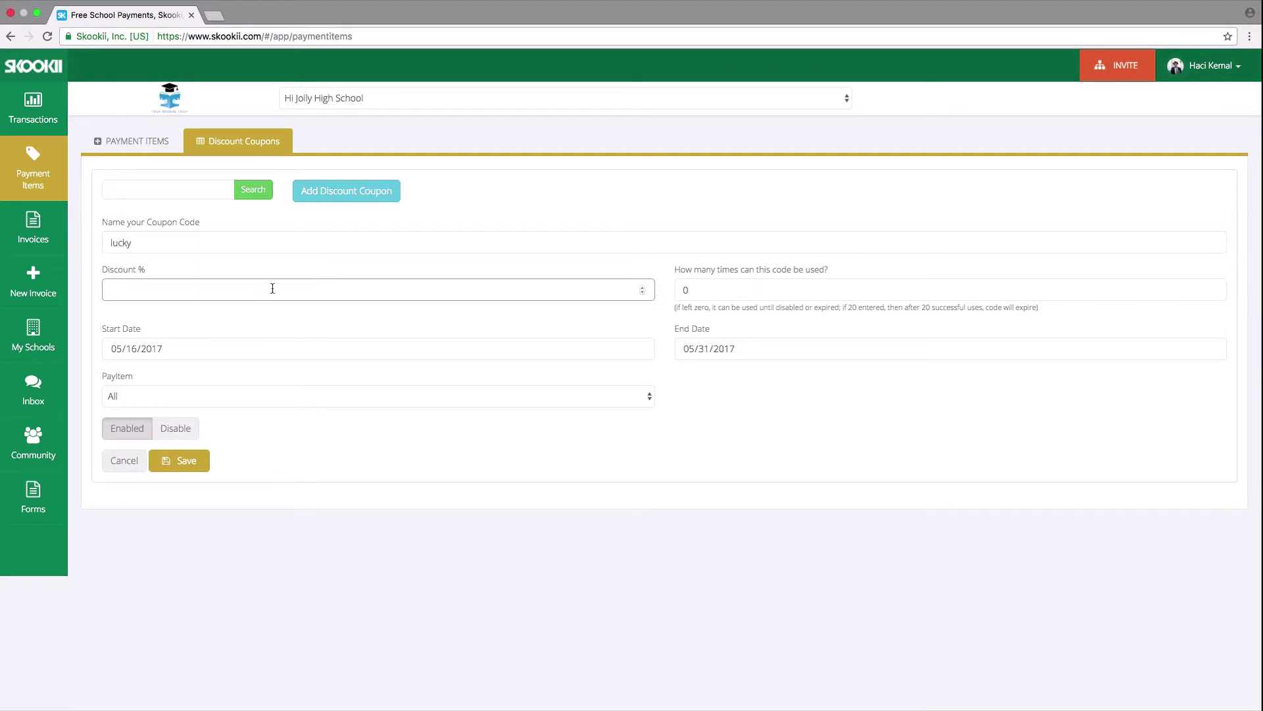
text(10)
Step: Set the coupon's start date to 05/17/2017 and its end date to 05/30/2017
click(642, 349)
click(189, 439)
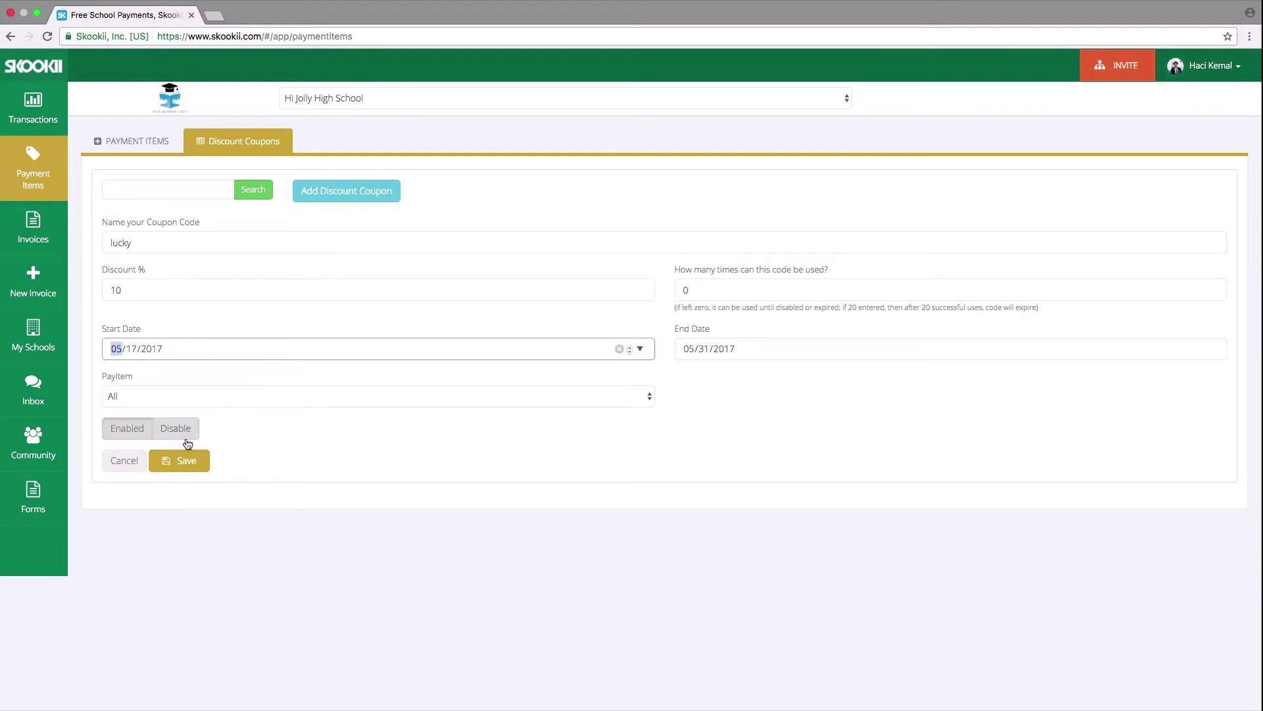
click(1213, 349)
click(738, 465)
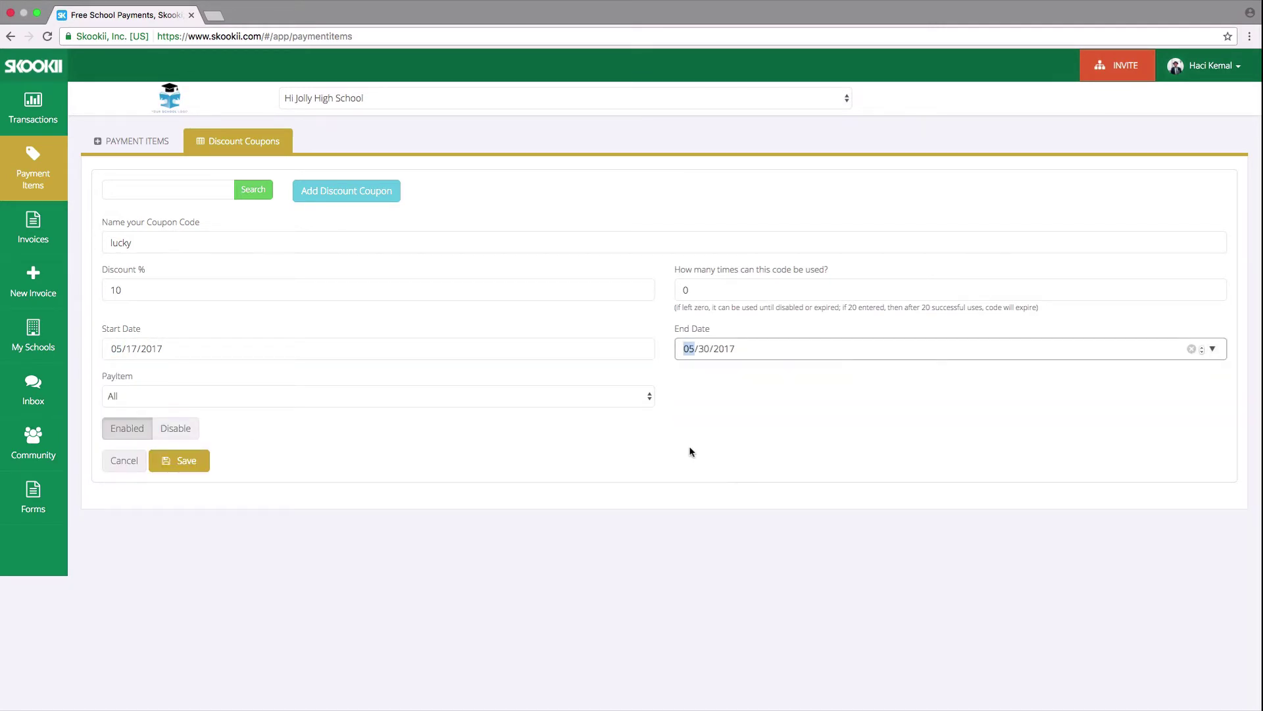
Step: Apply the coupon to the AFTERCARE pay item, limit it to 2 uses, and save it
click(648, 396)
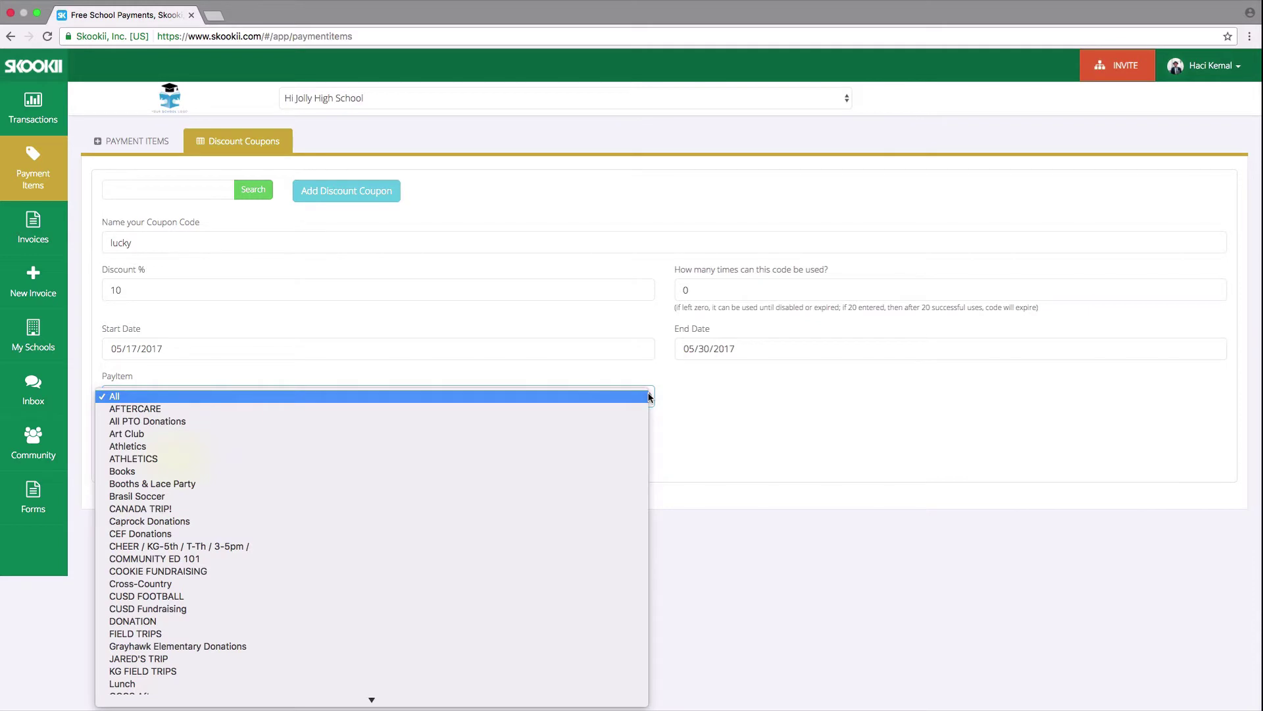
click(637, 409)
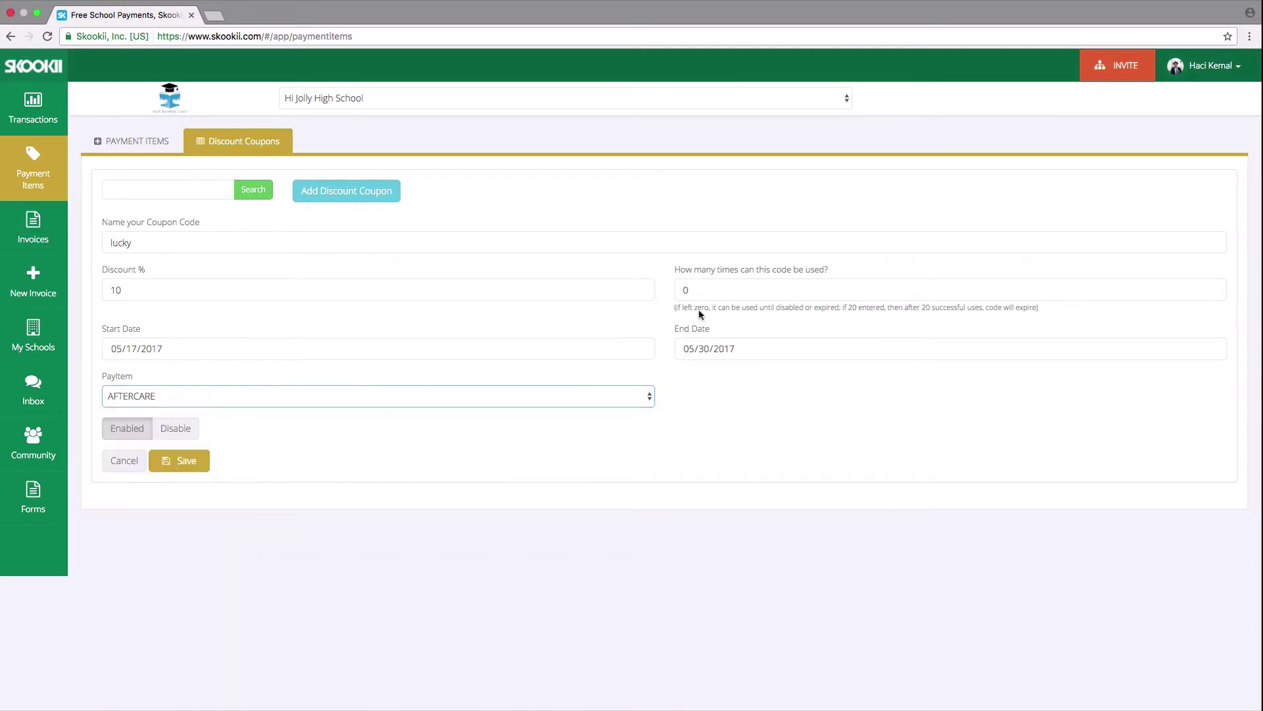
drag(690, 289, 674, 287)
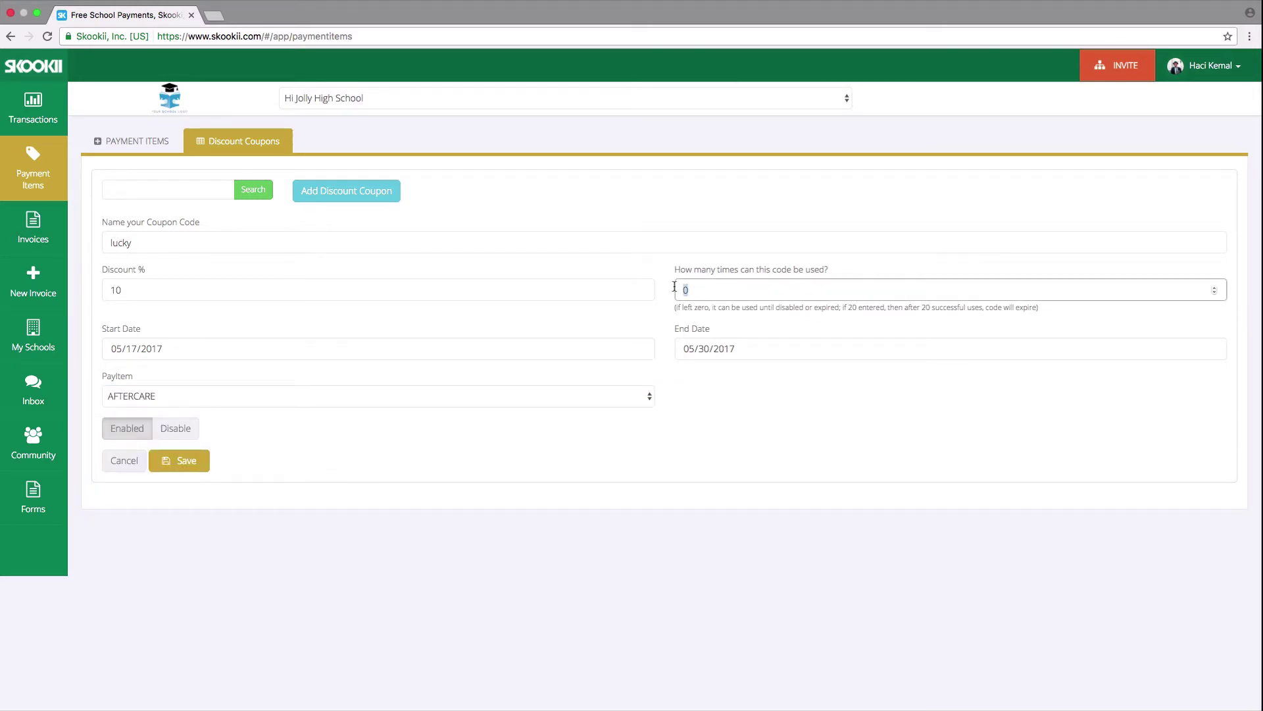
text(2)
click(182, 466)
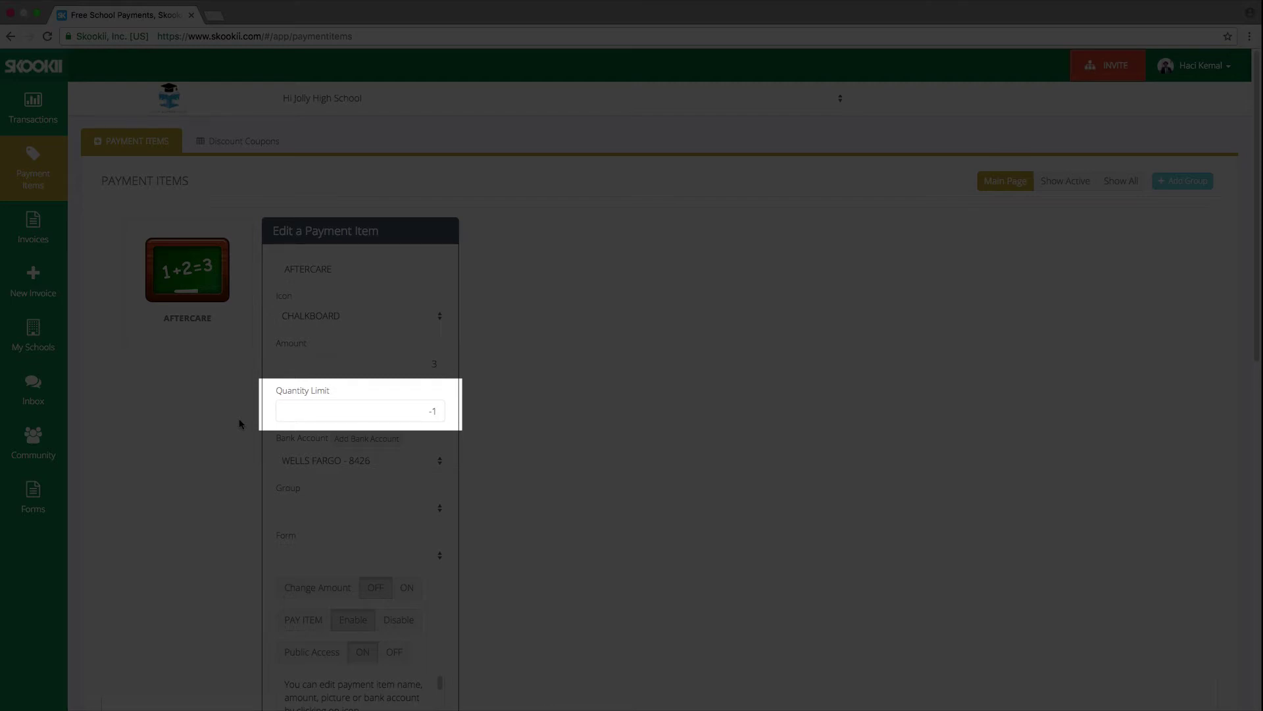
Step: Examine the AFTERCARE payment item's quantity limit and group choices, and the option for adding a group
click(298, 409)
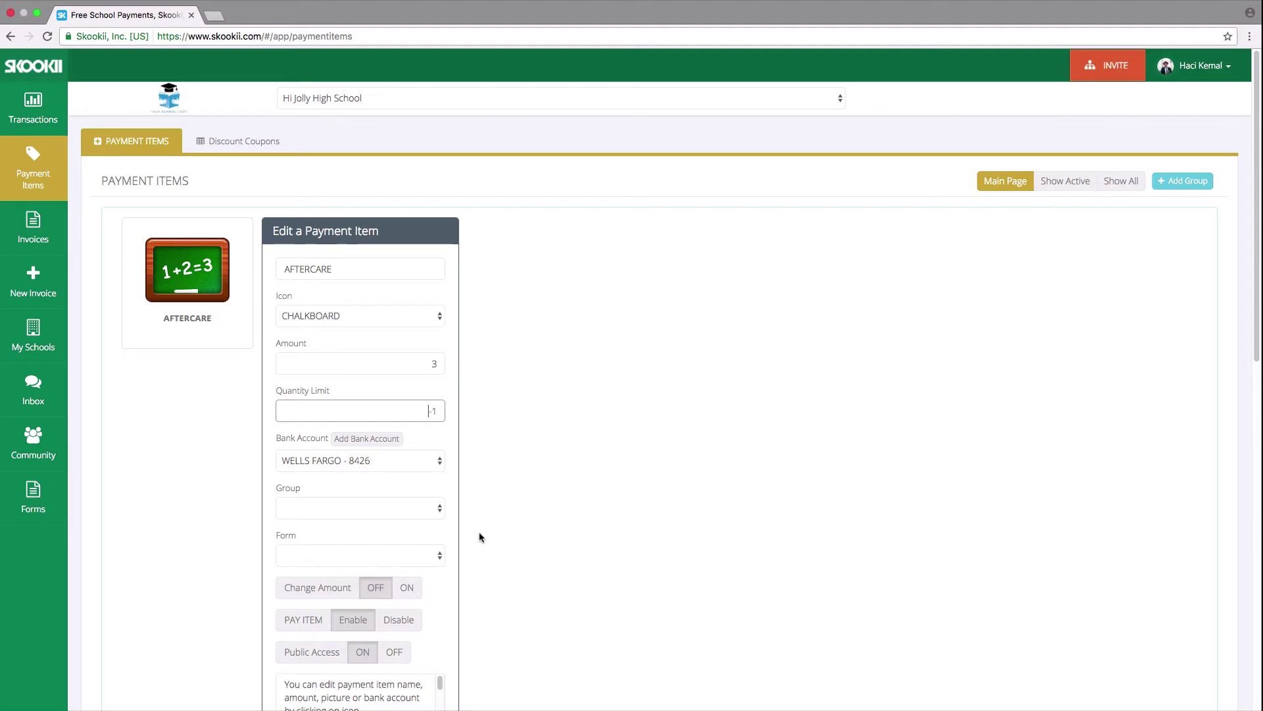
click(438, 507)
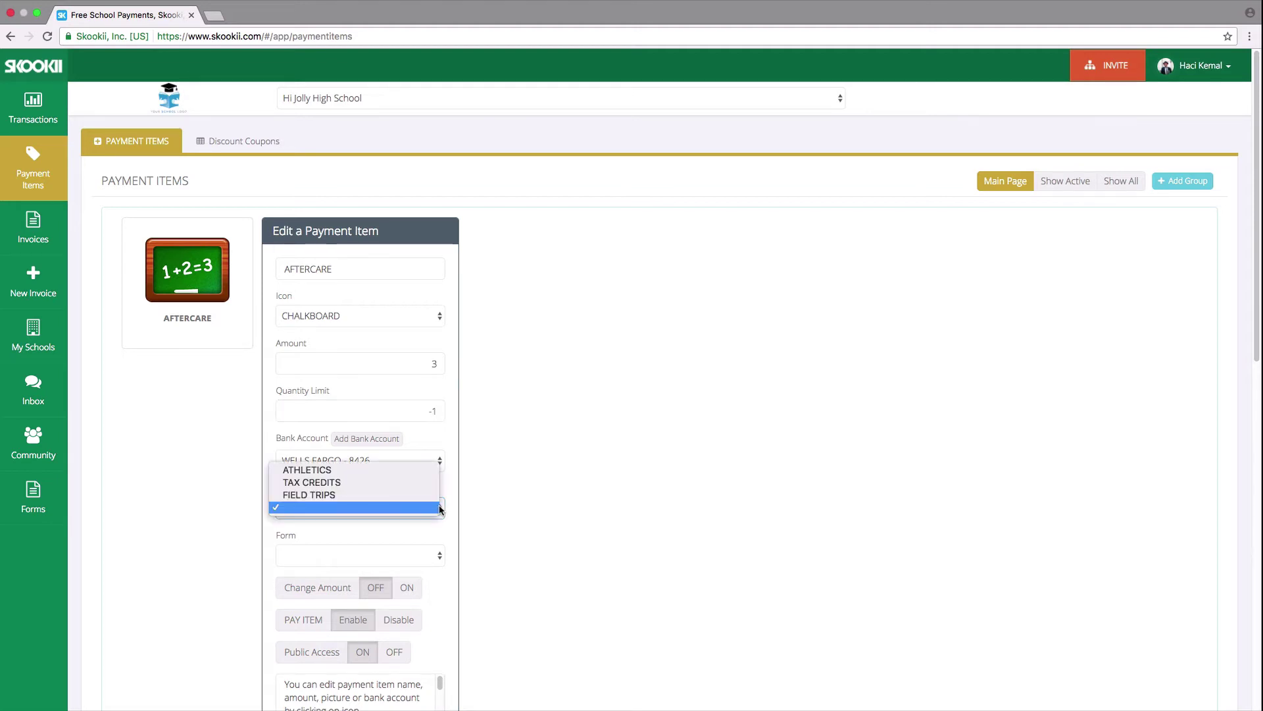
click(437, 508)
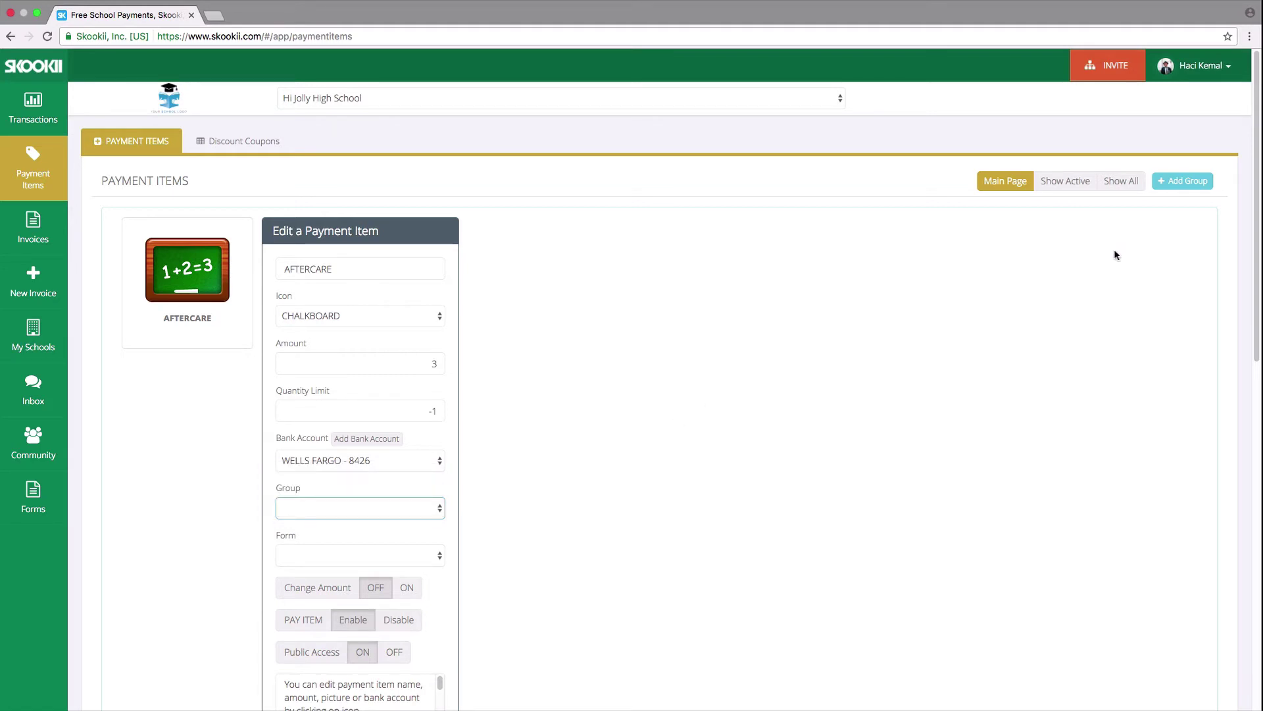
click(1186, 181)
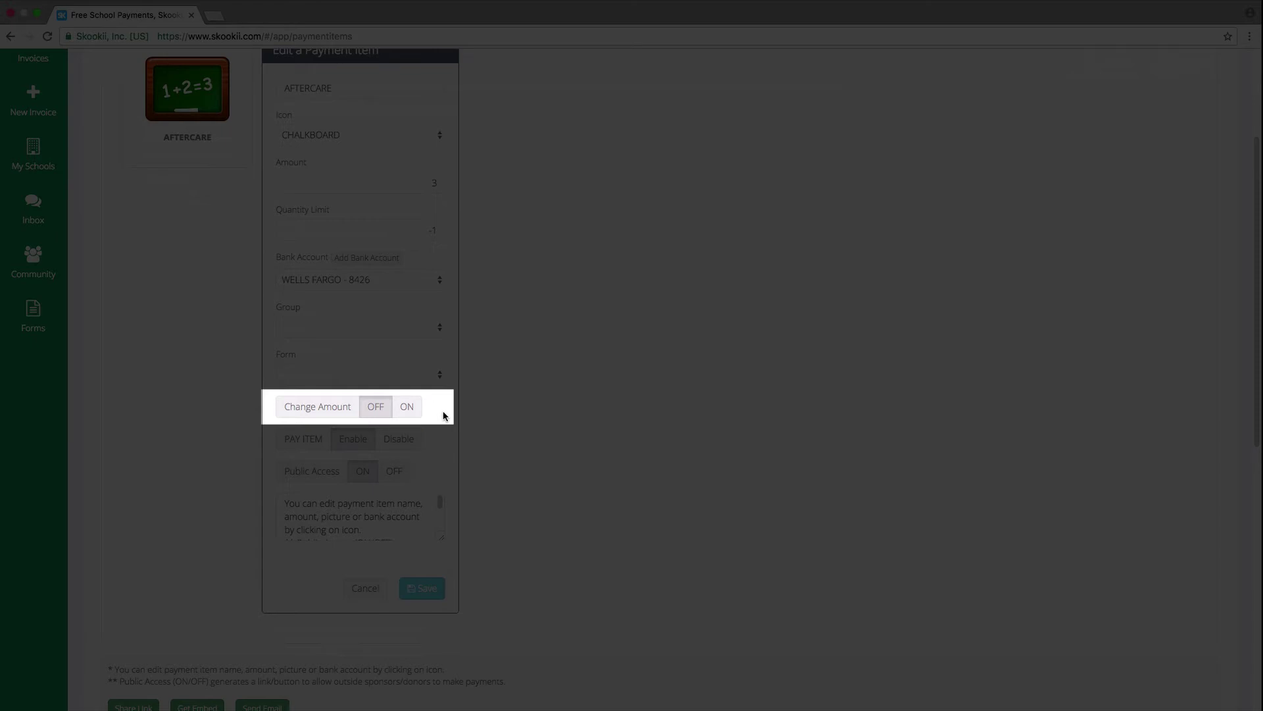
Step: Turn Change Amount on and back off for the AFTERCARE payment item, and view its description text
click(408, 407)
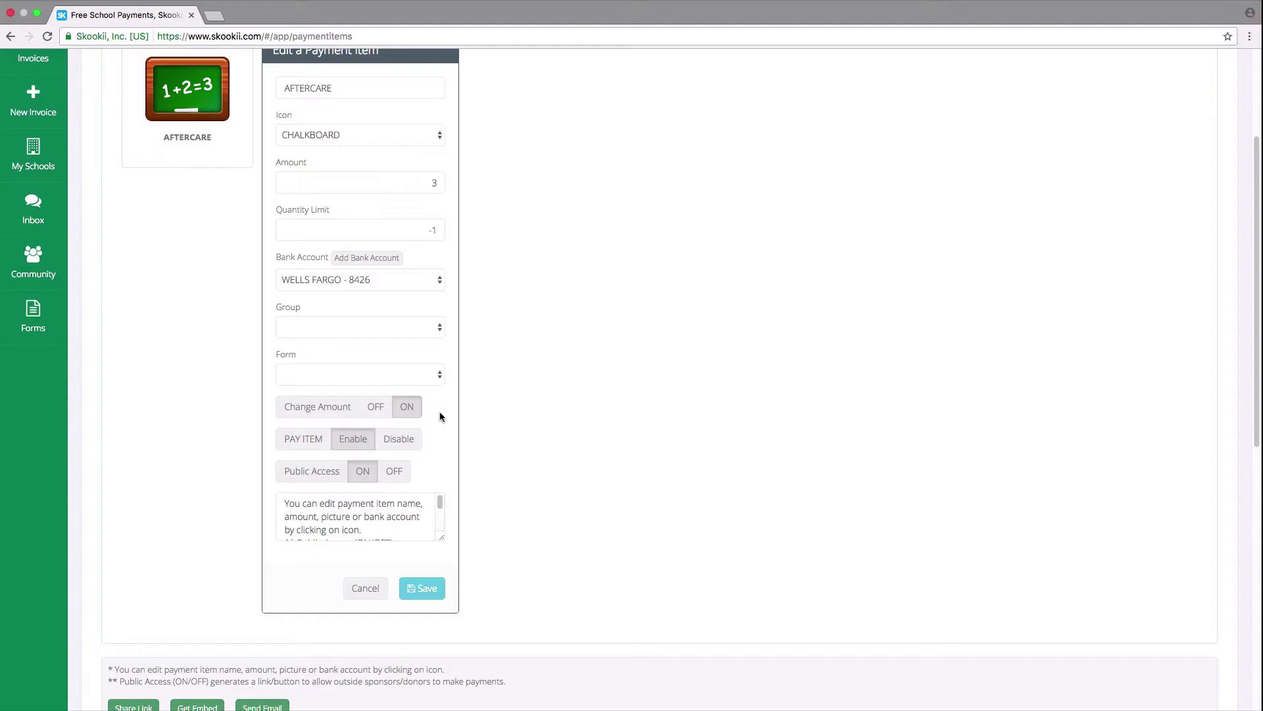
click(376, 406)
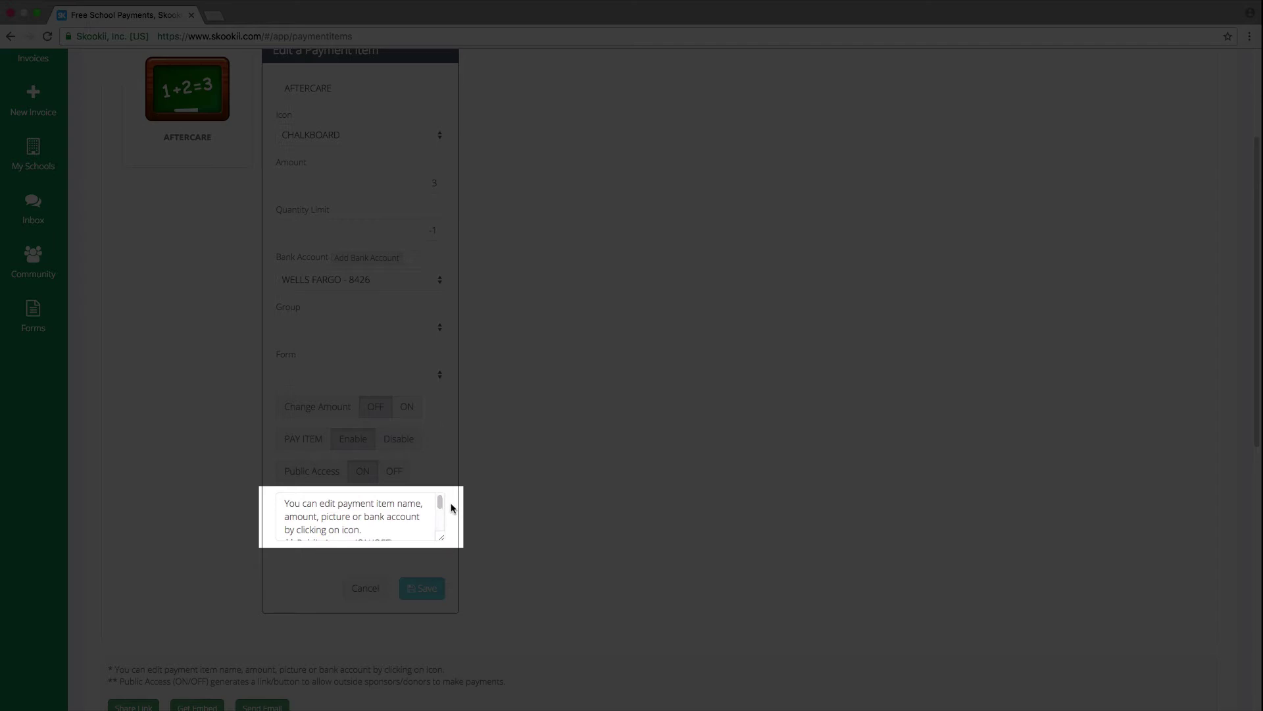
mouse_move(440, 502)
mouse_down()
mouse_move(442, 527)
mouse_move(442, 503)
mouse_up()
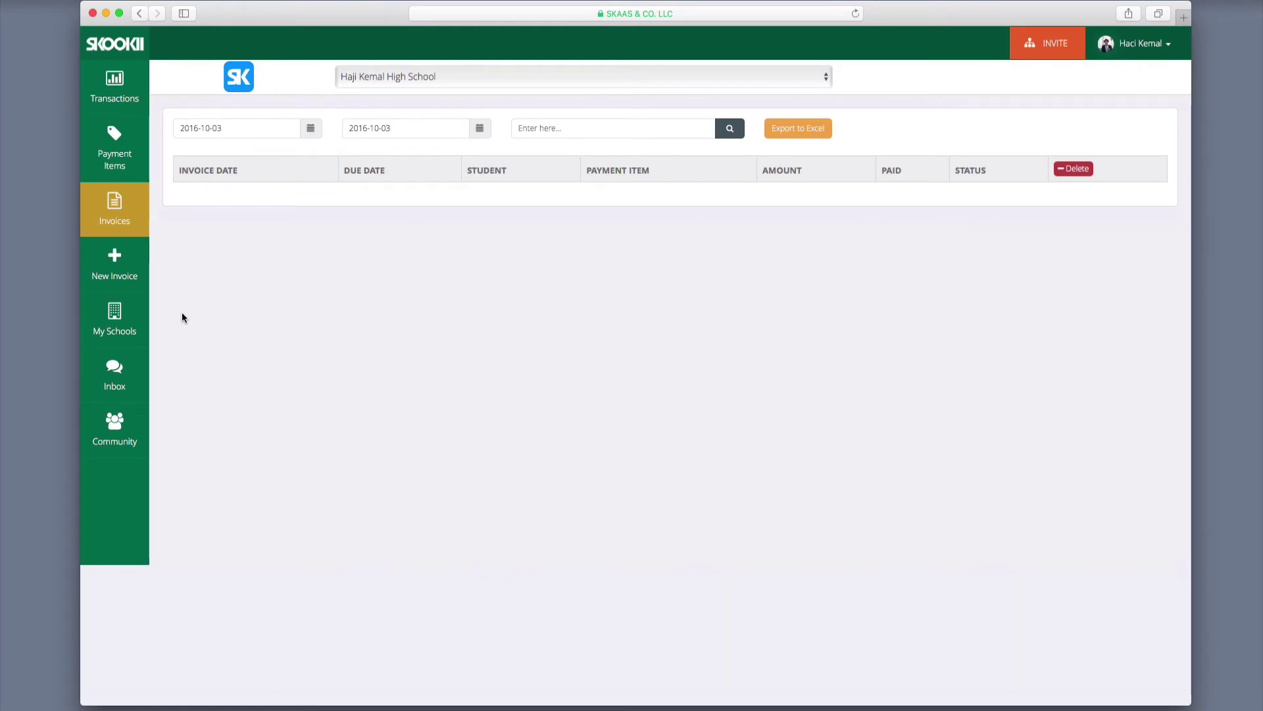
Step: List invoices starting from 2016-09-01 and switch the selected school to SKEMA Business School
click(311, 127)
click(185, 148)
click(296, 182)
click(824, 78)
click(818, 99)
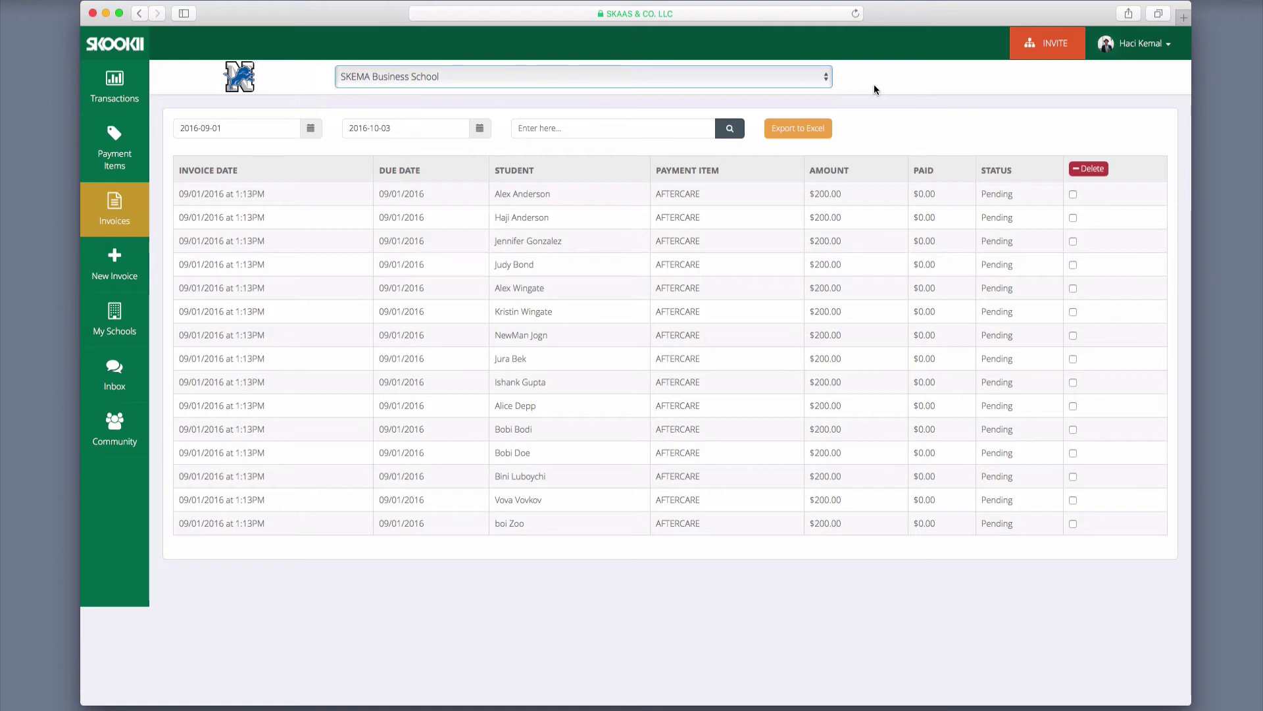
Step: View the new invoice page and the school's bank accounts, and open the school profiles
click(113, 270)
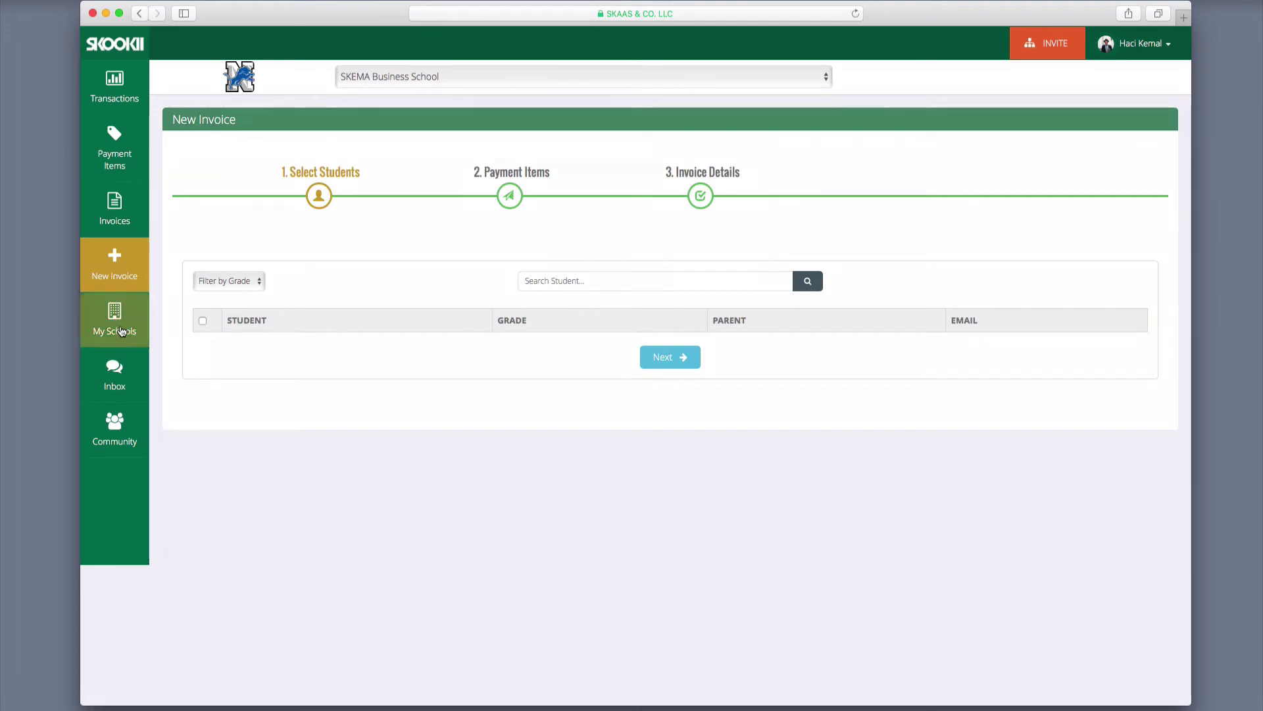
click(120, 328)
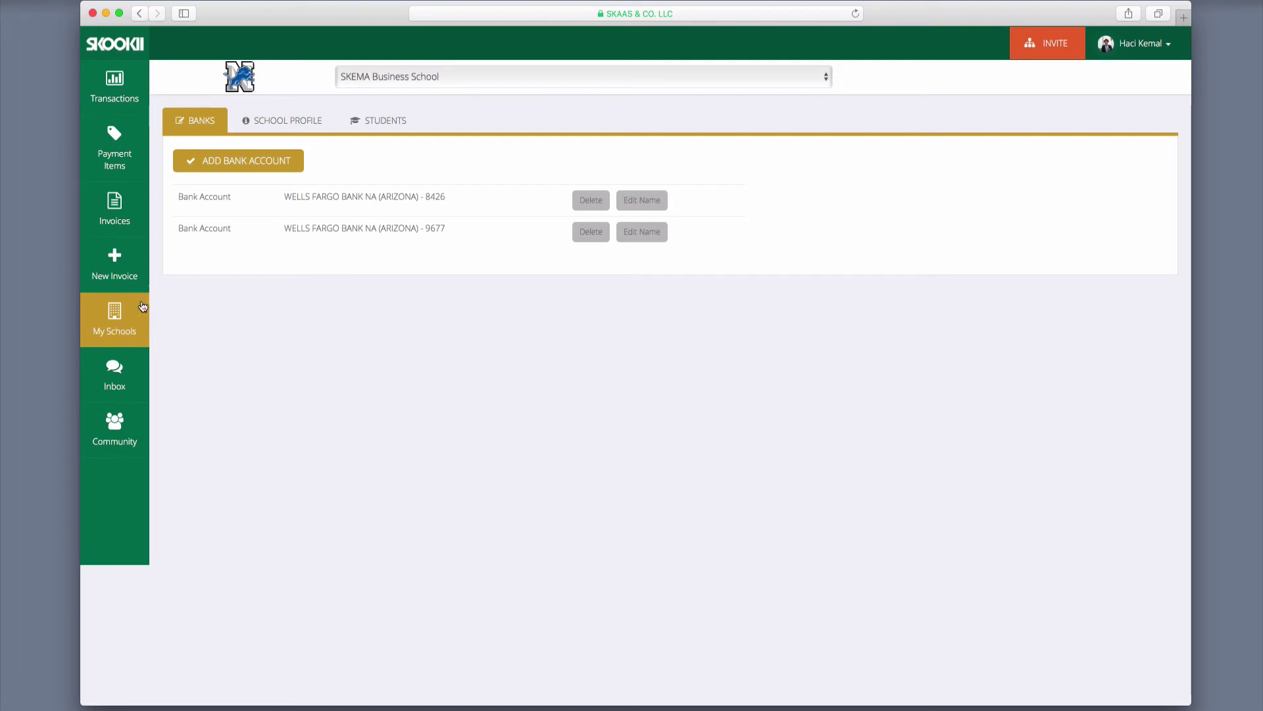
click(312, 127)
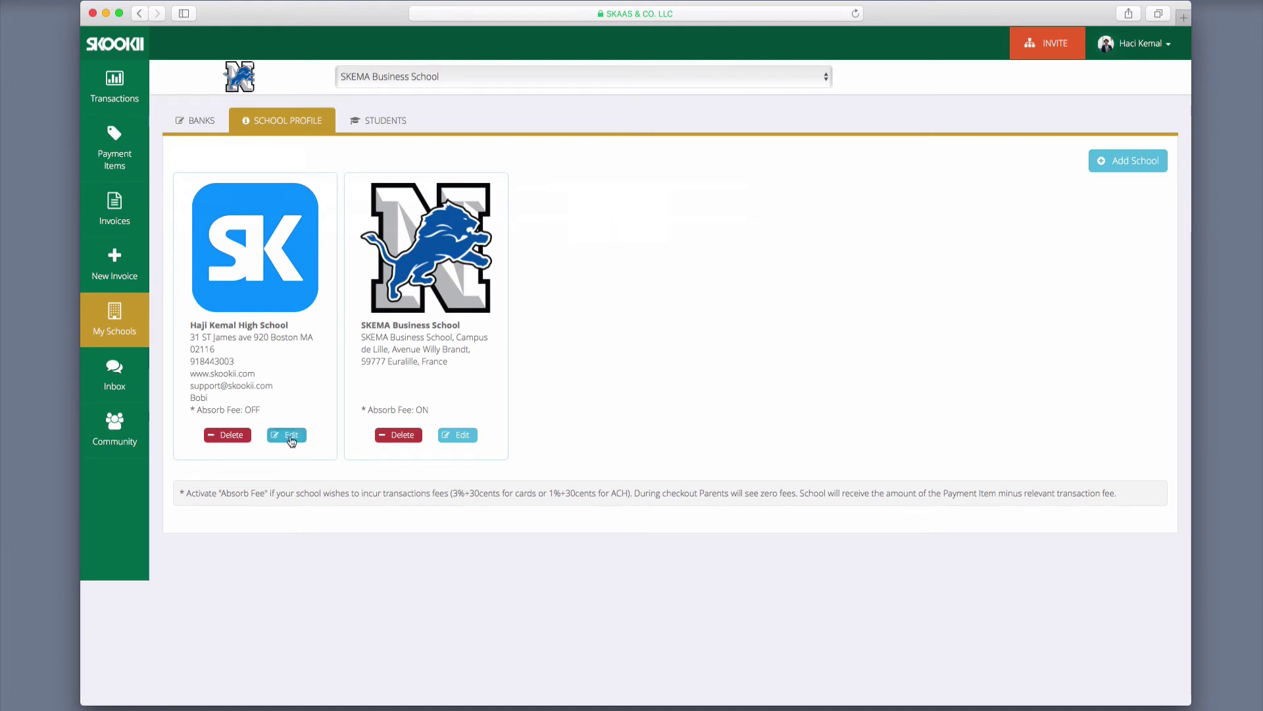
Step: View the editable details of the first school's profile, and the student list with its grade filter choices
click(290, 438)
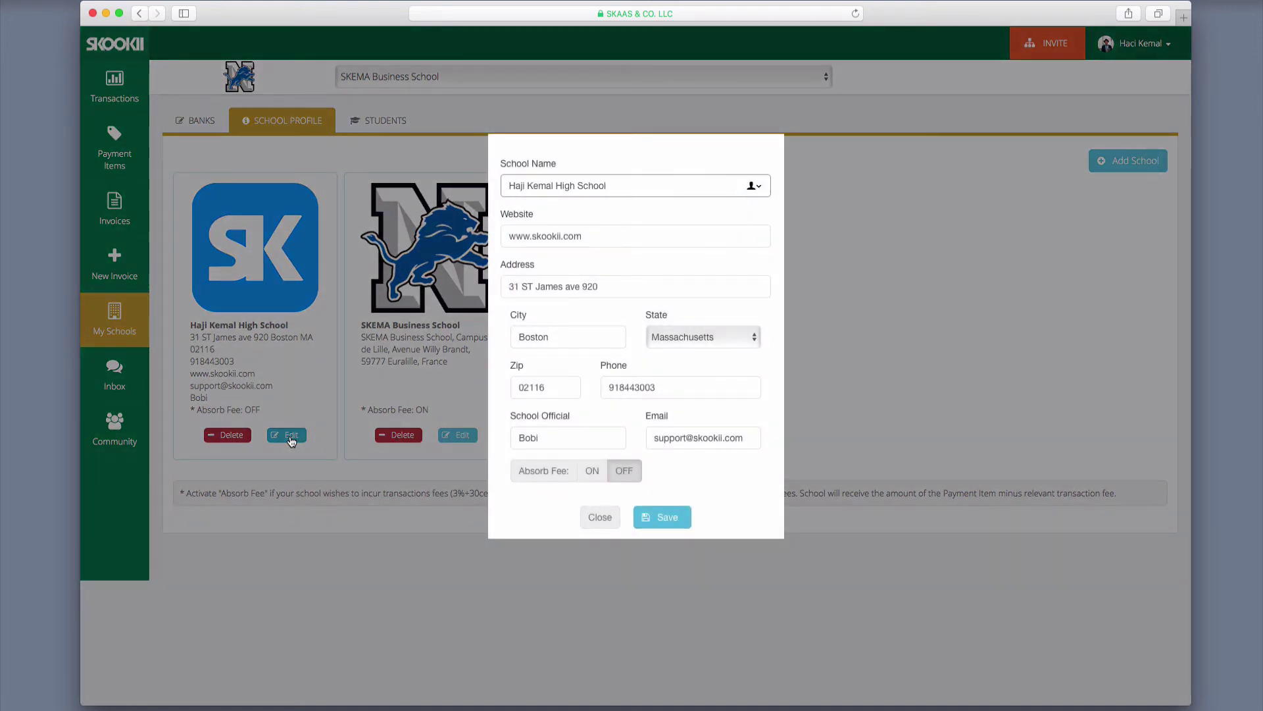
click(601, 518)
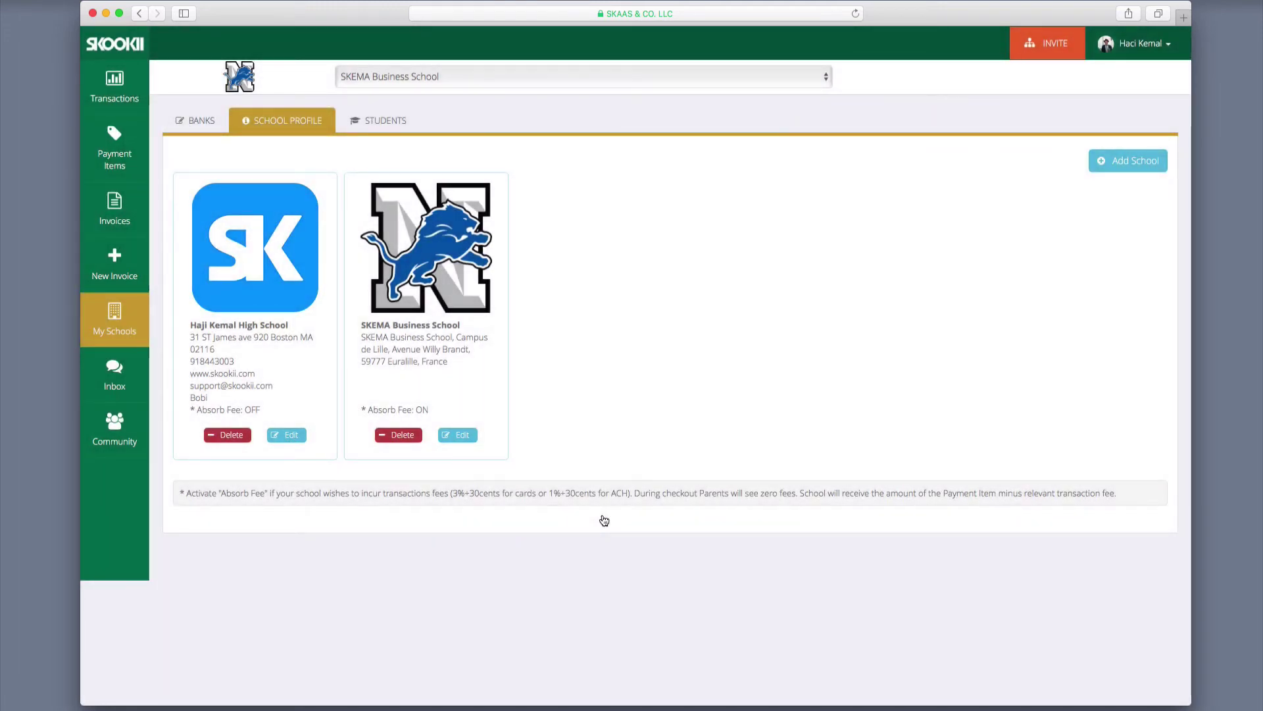
click(377, 120)
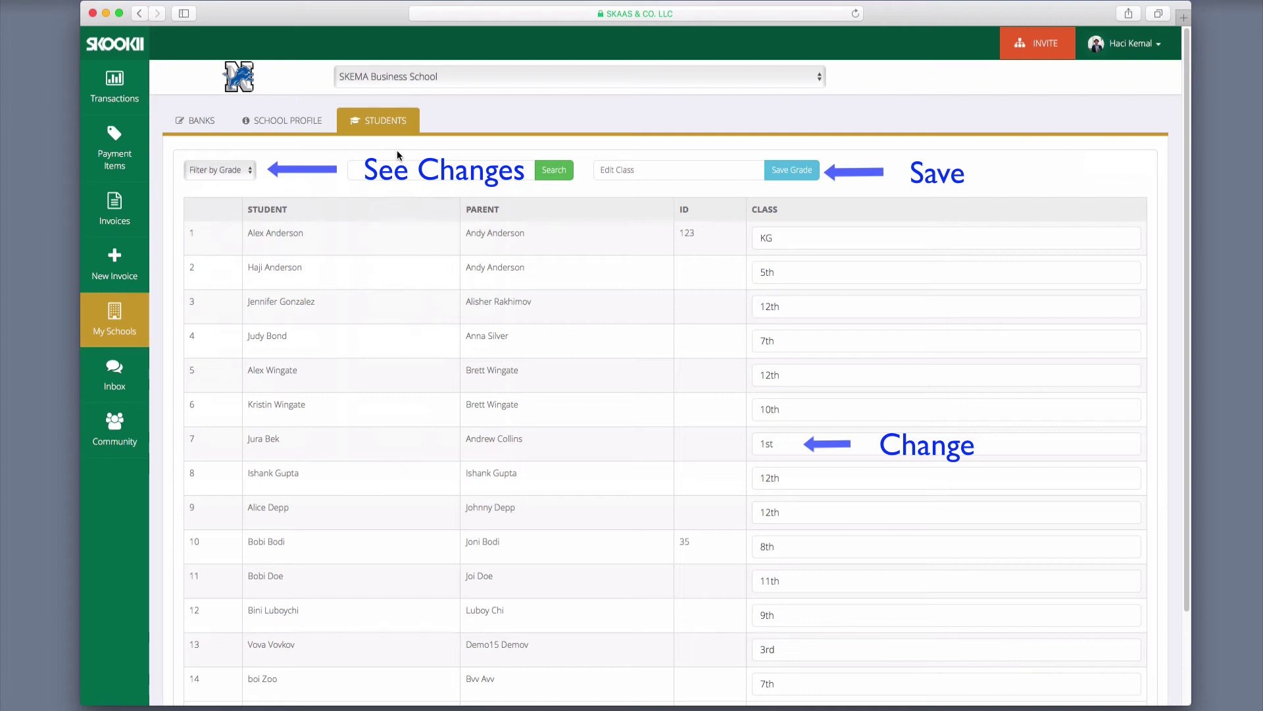
click(251, 175)
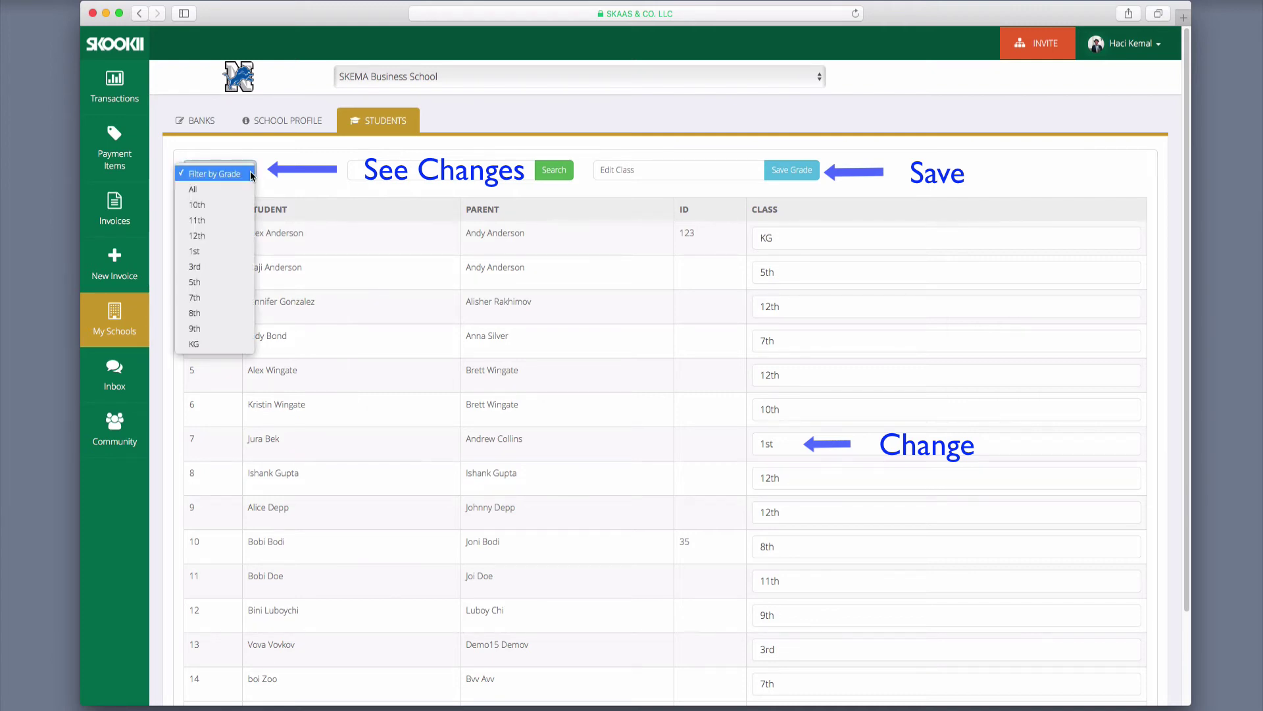
click(280, 172)
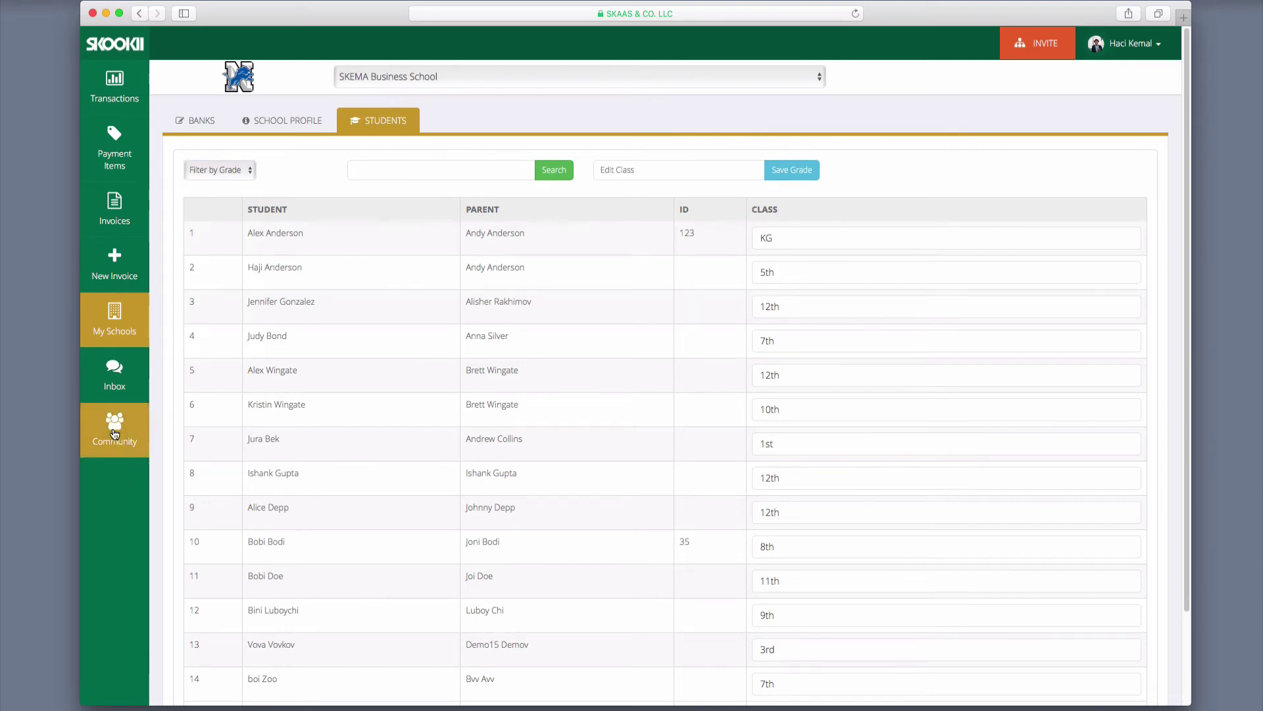
Step: Visit the school community page, and view the list of forms and the answers report for Test form
click(115, 433)
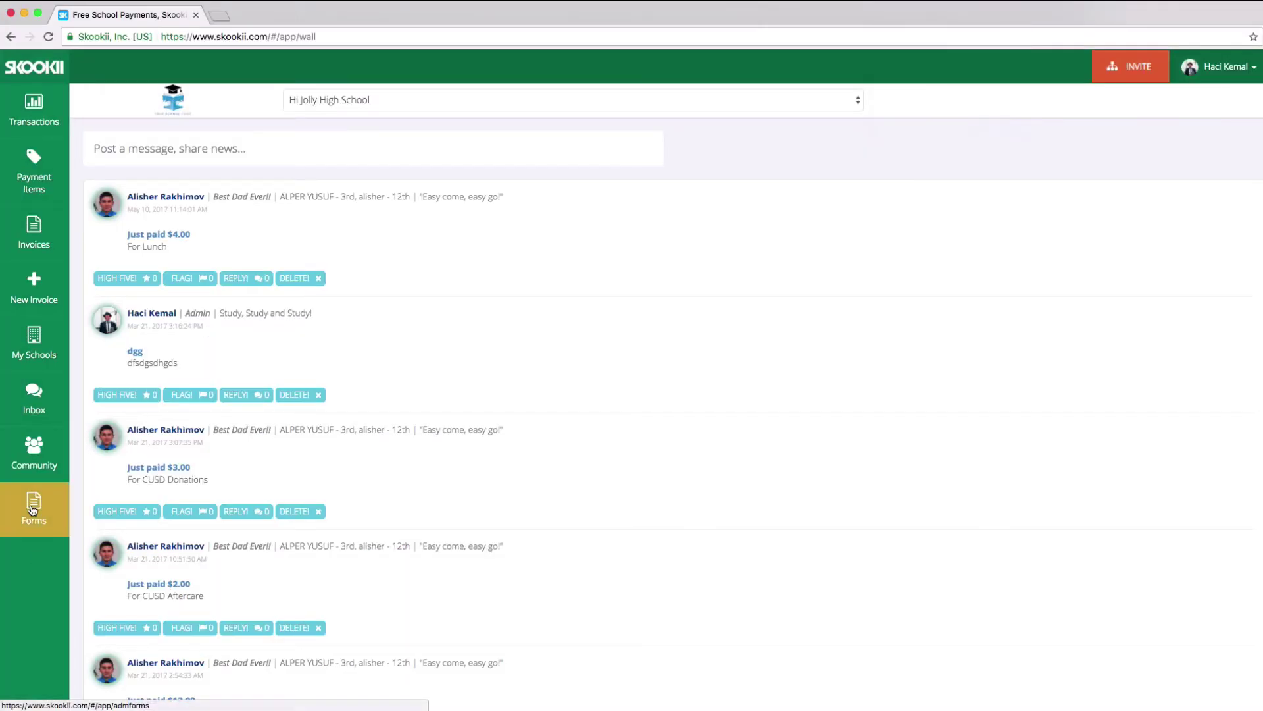
click(32, 508)
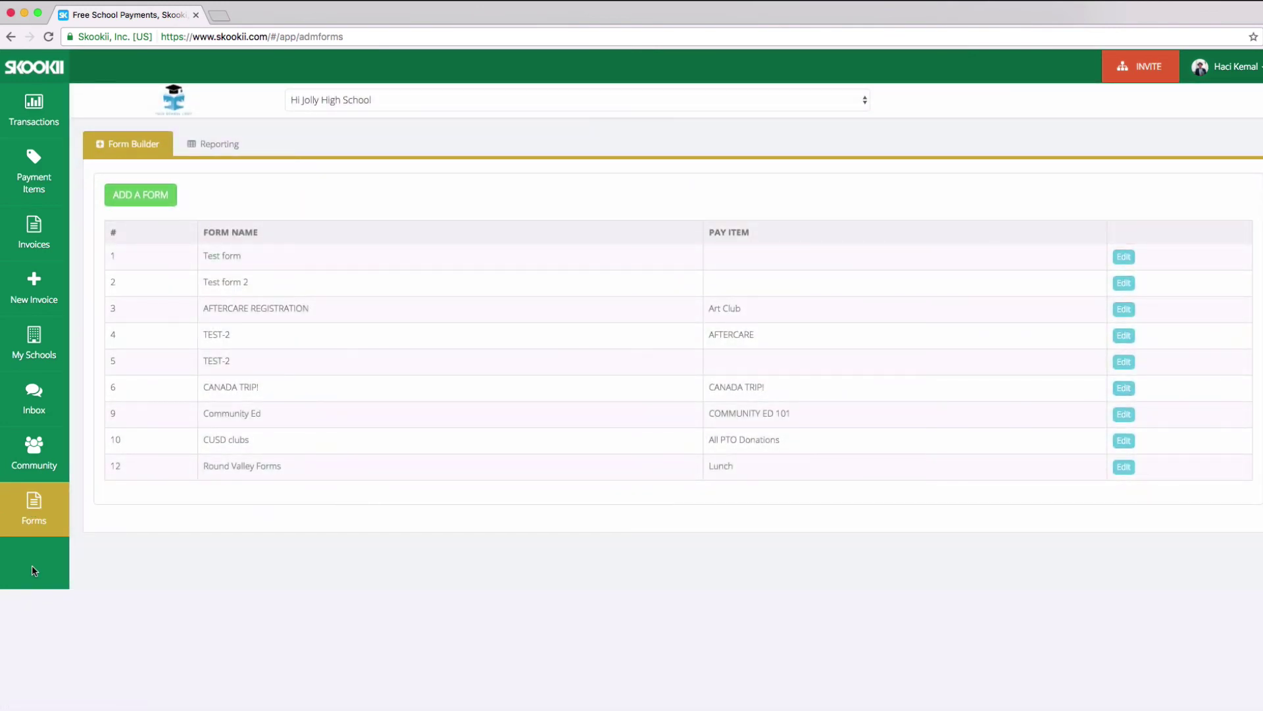
click(219, 144)
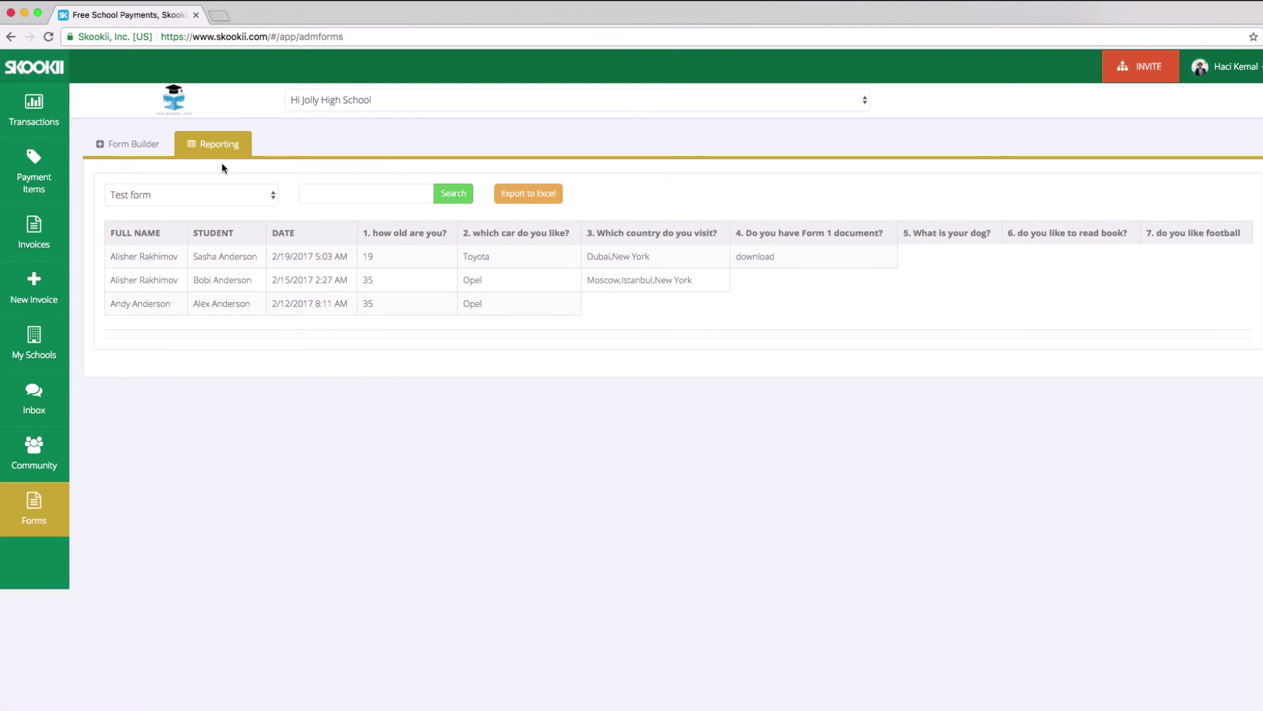
click(150, 150)
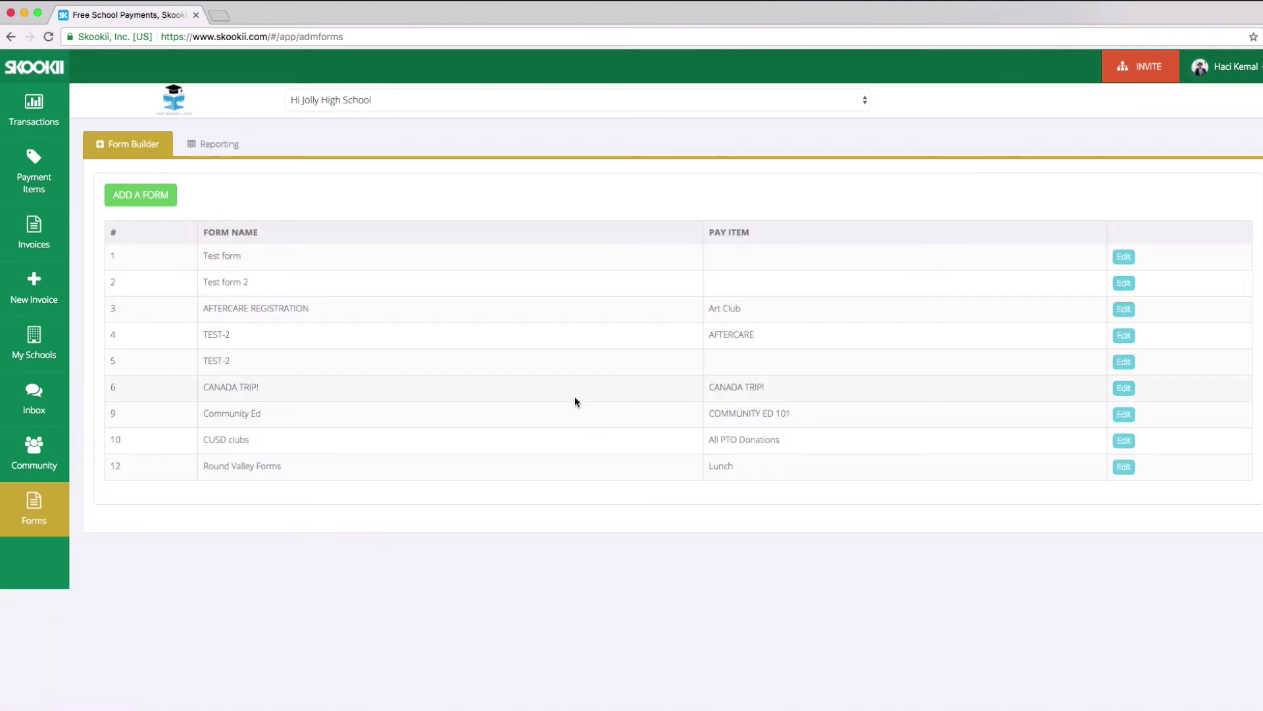
Step: Add the question "Favorite Landmark?" with a Text box answer to the CANADA TRIP! form and save the form
click(1123, 388)
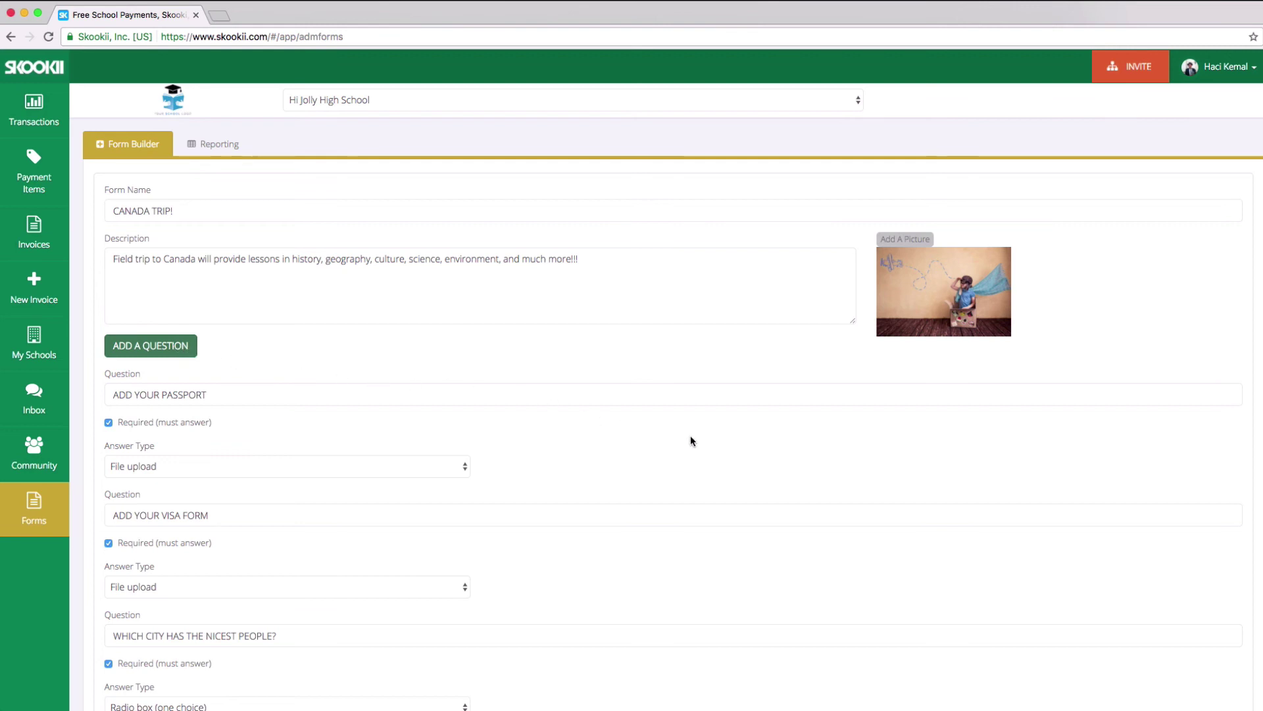
scroll(712, 452, down, 6)
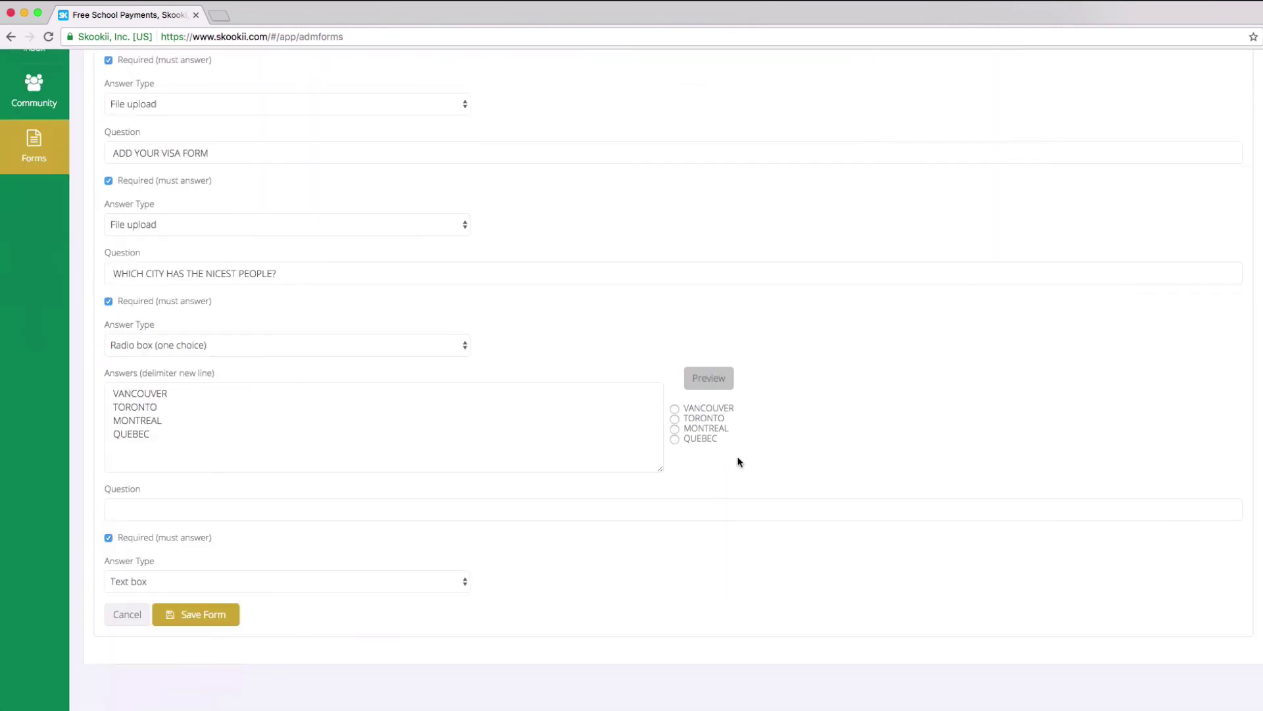
text(Favorite )
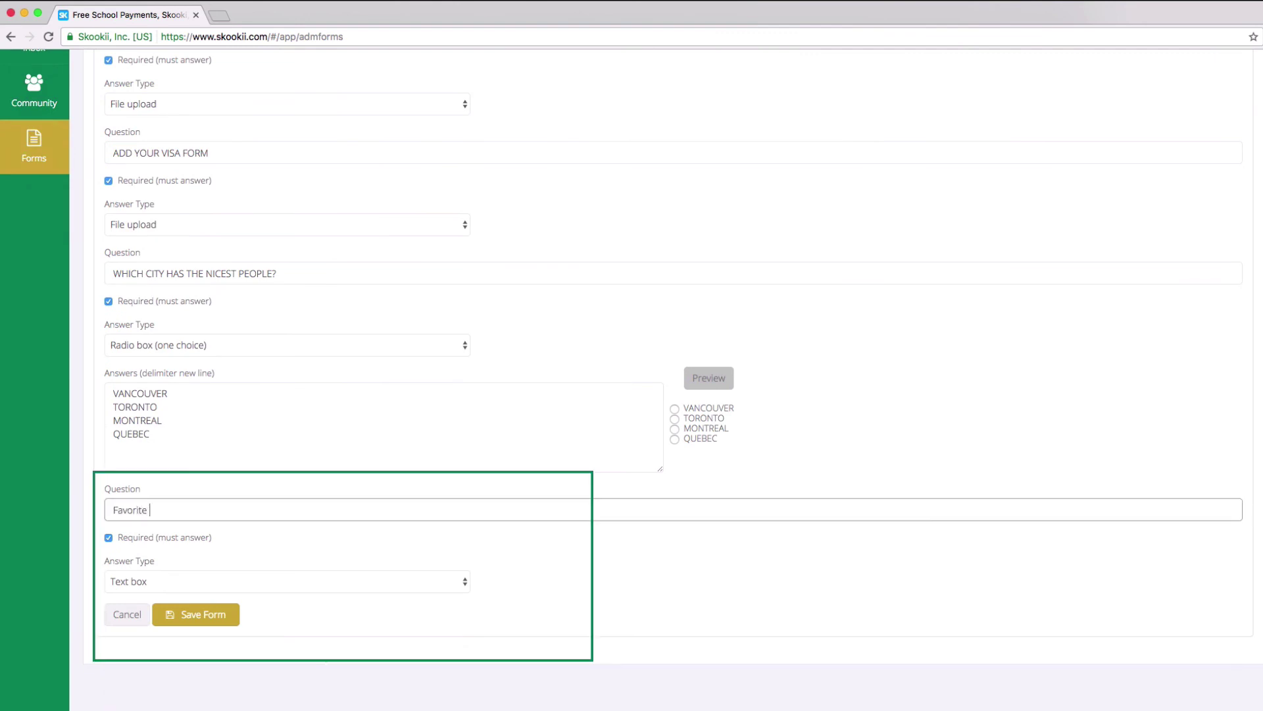
text(Landmark?)
click(464, 581)
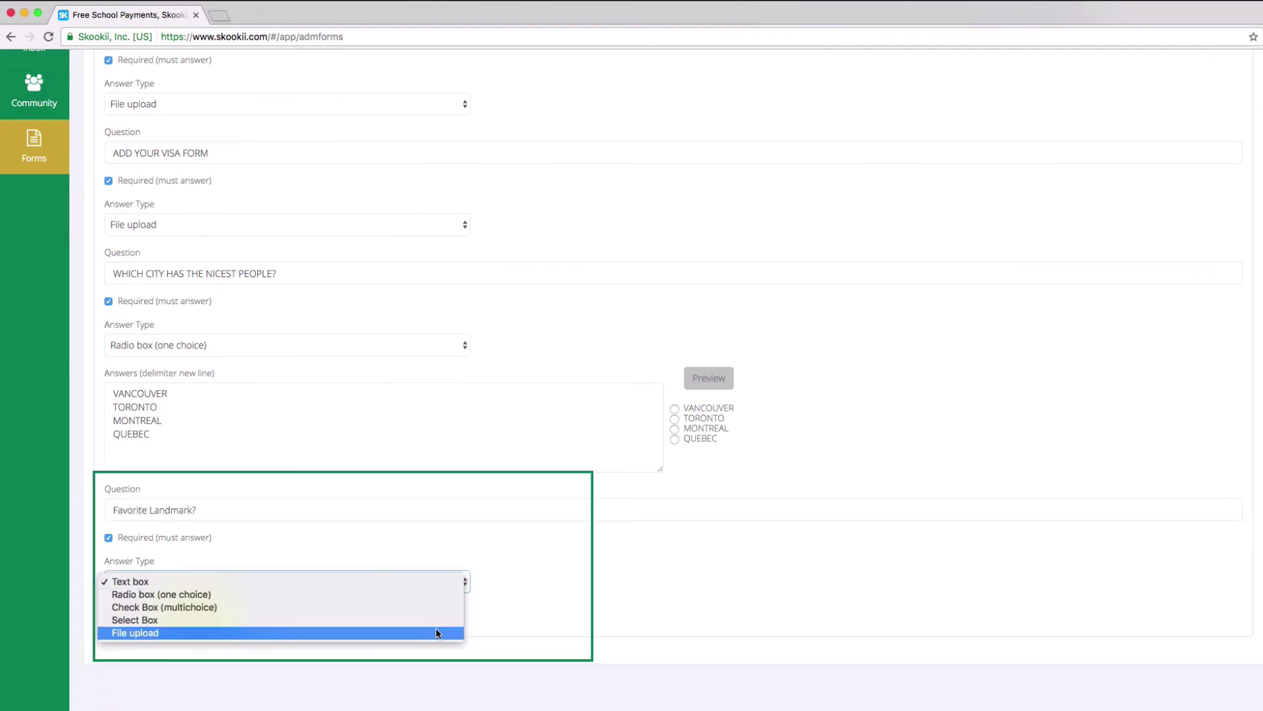
click(426, 581)
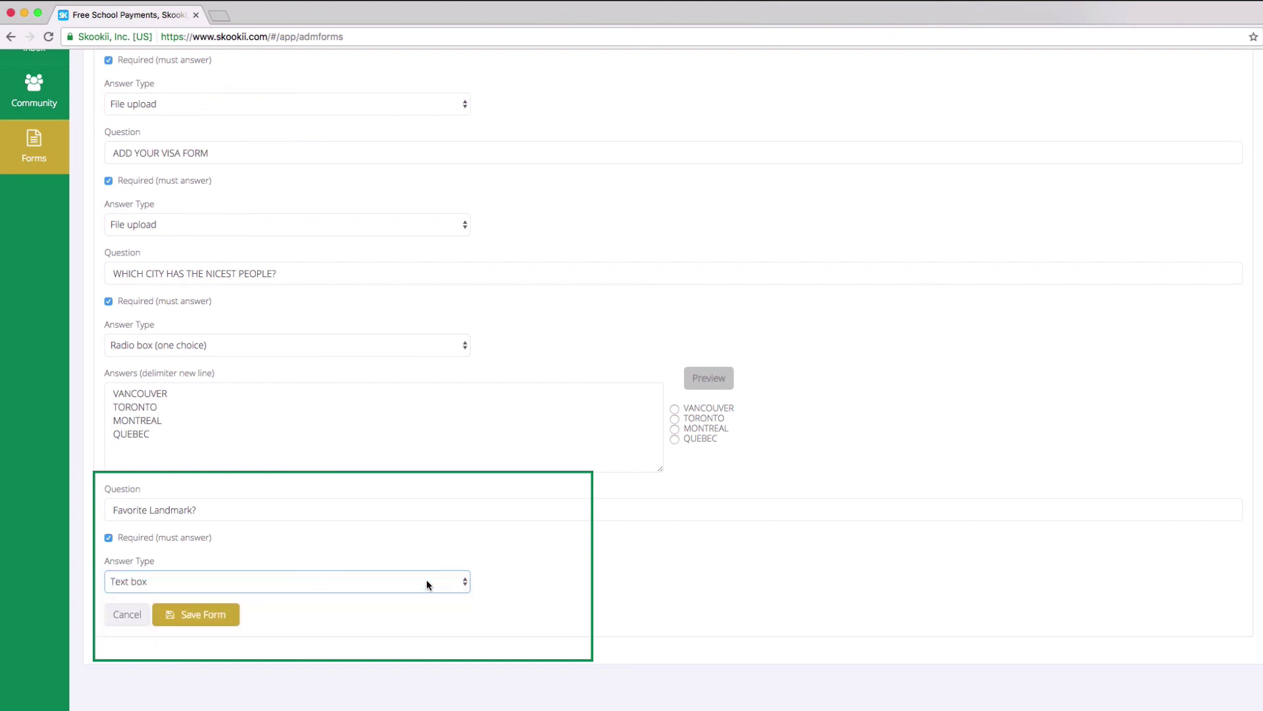
click(209, 615)
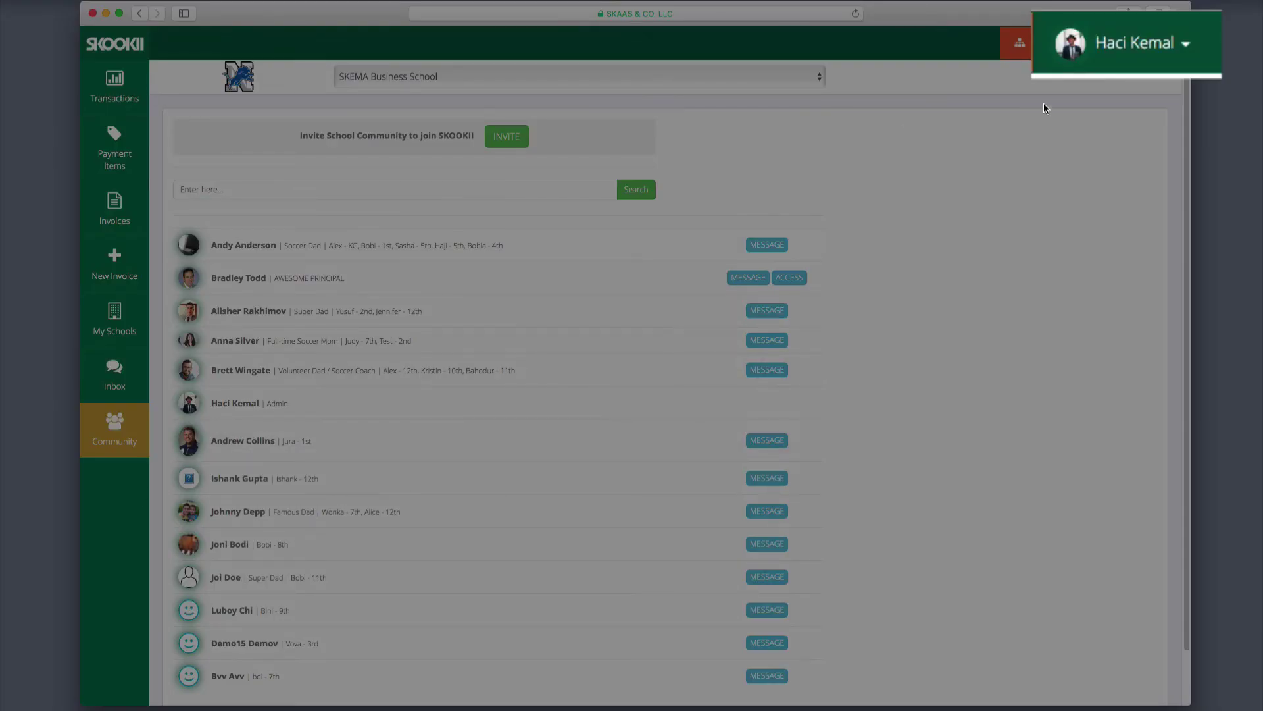
Step: View the admin account's own profile settings and return to the transactions list
click(1165, 46)
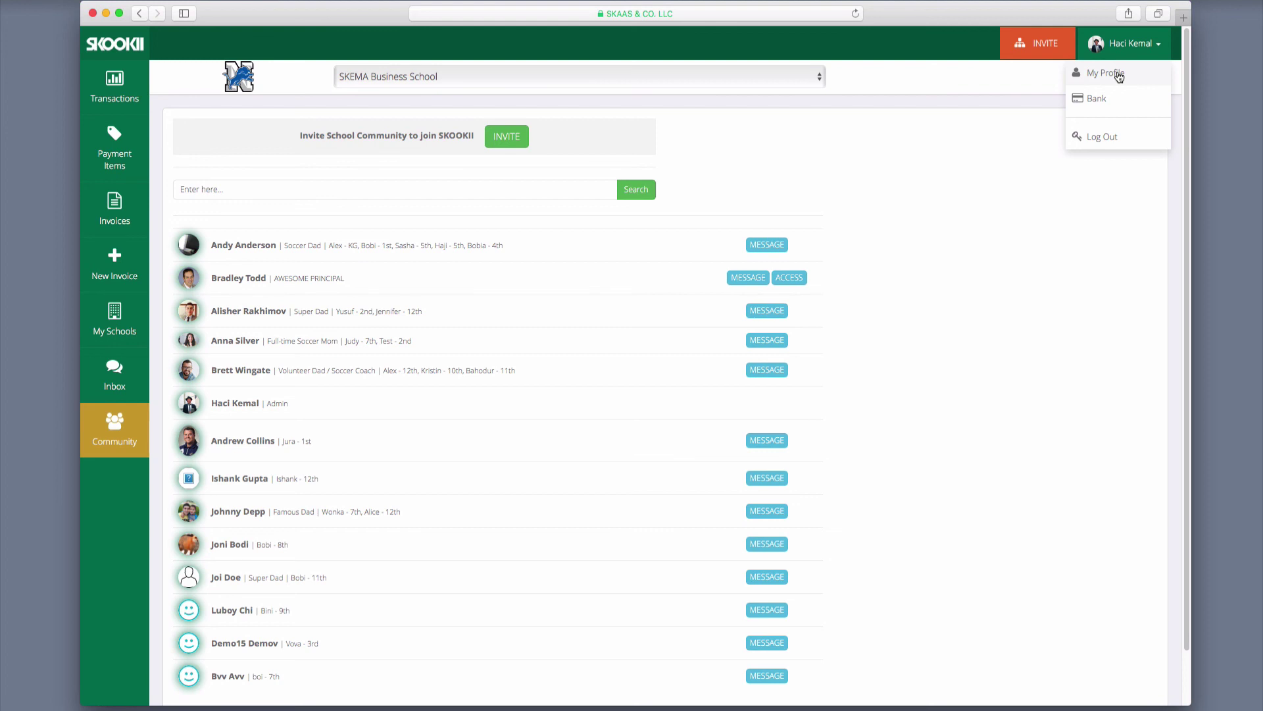
click(1118, 74)
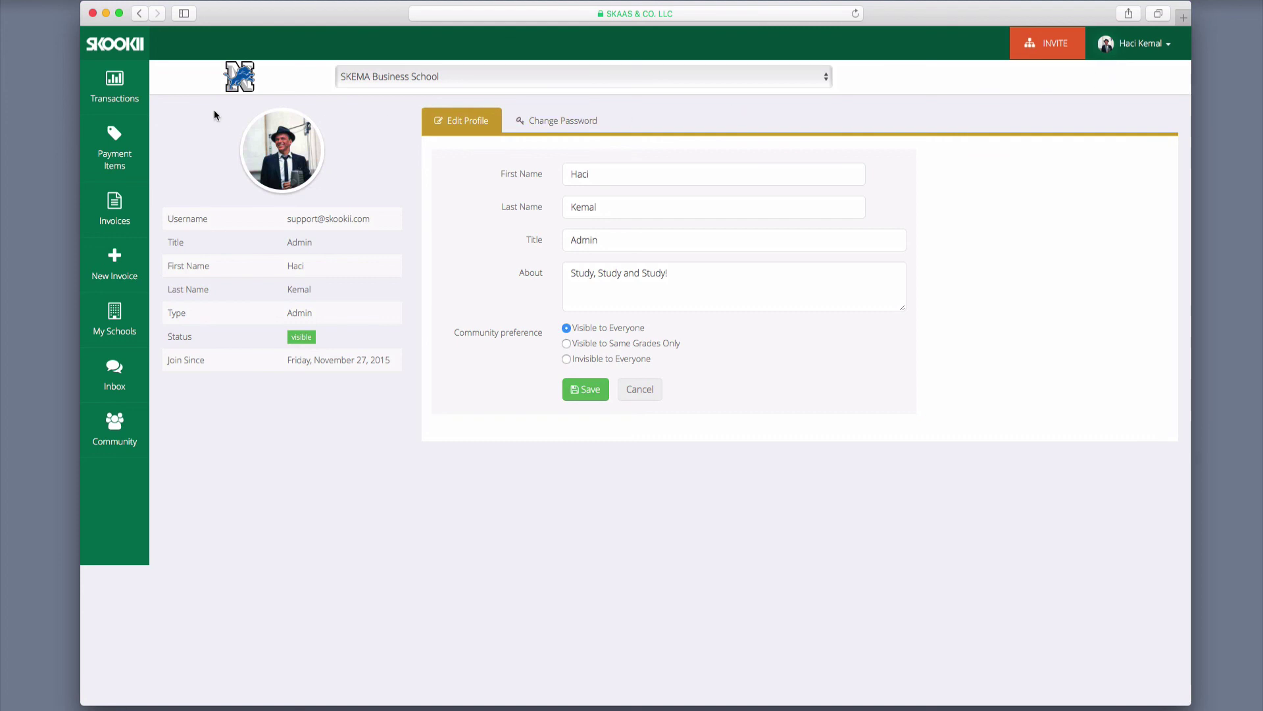
click(104, 92)
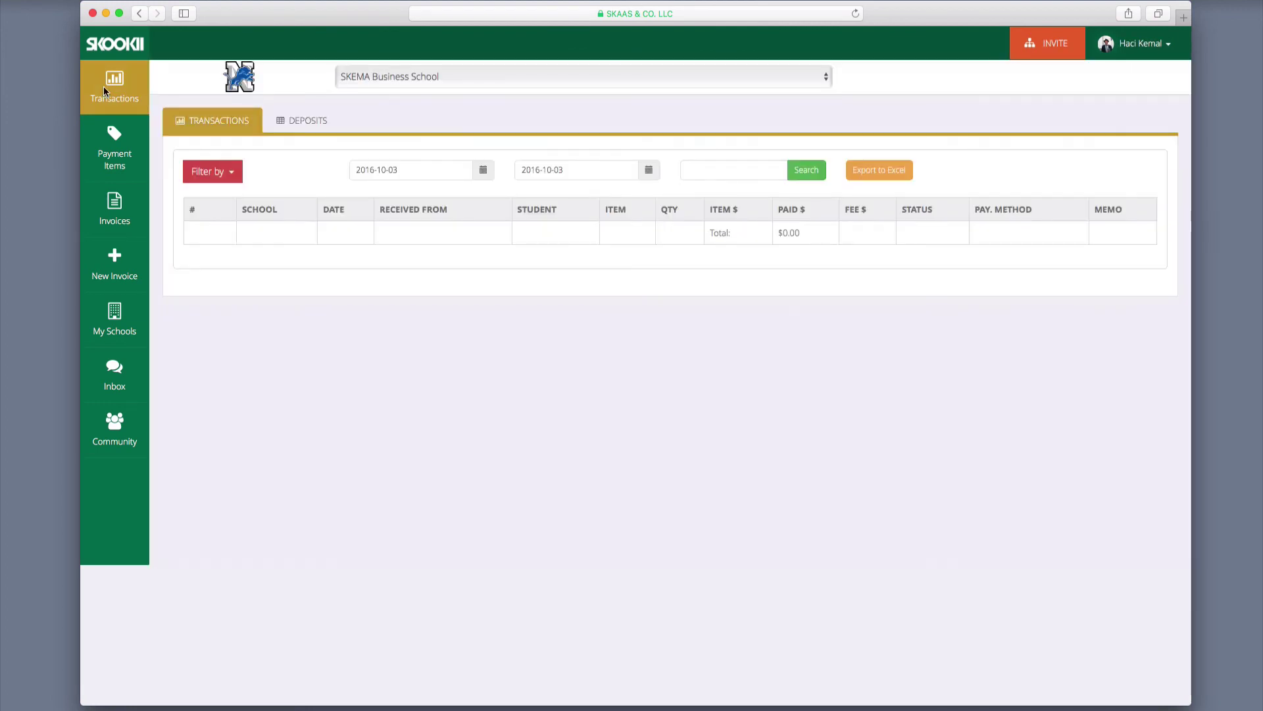